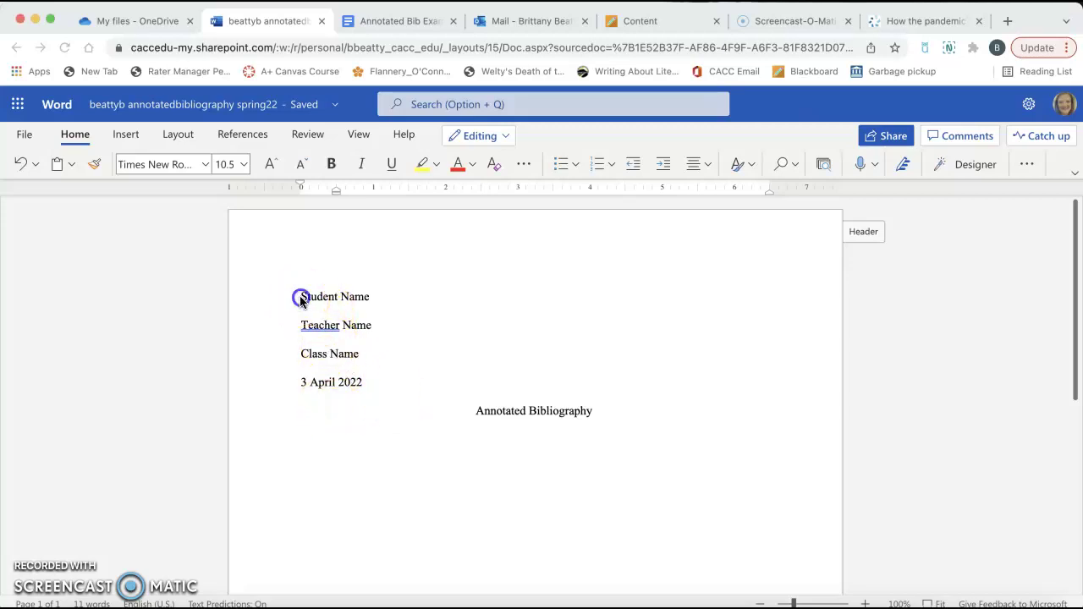
Step: Set the four heading lines and the Annotated Bibliography title to 12-point text
mouse_move(298, 296)
left_mouse_down()
mouse_move(492, 365)
mouse_move(610, 426)
left_mouse_up()
left_click(223, 164)
type("12")
key("Return")
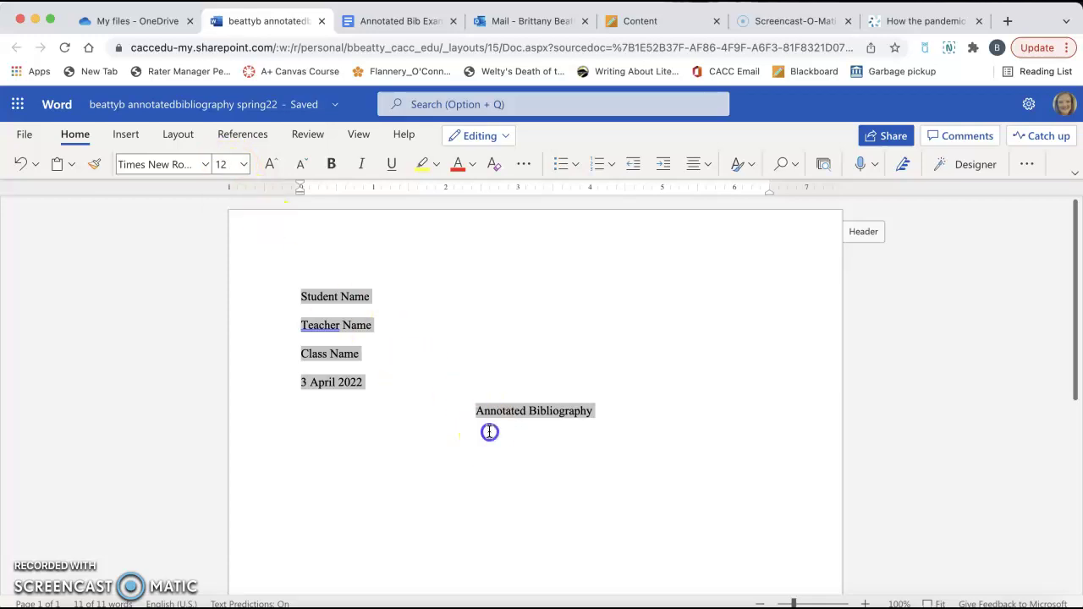
left_click(488, 431)
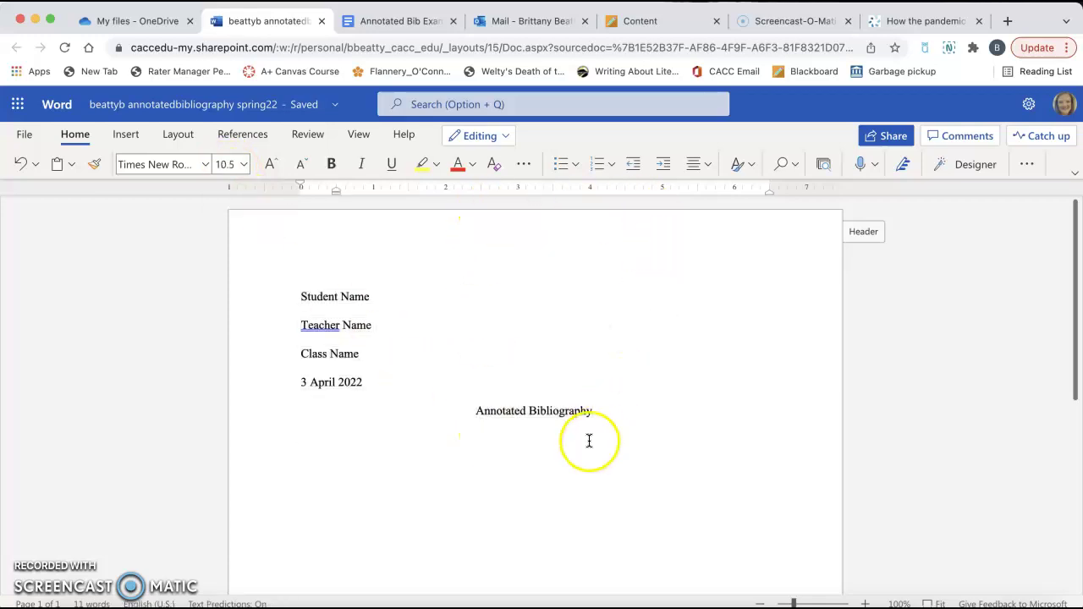
Step: Check the page header, then return to the empty line below the title
left_click(857, 240)
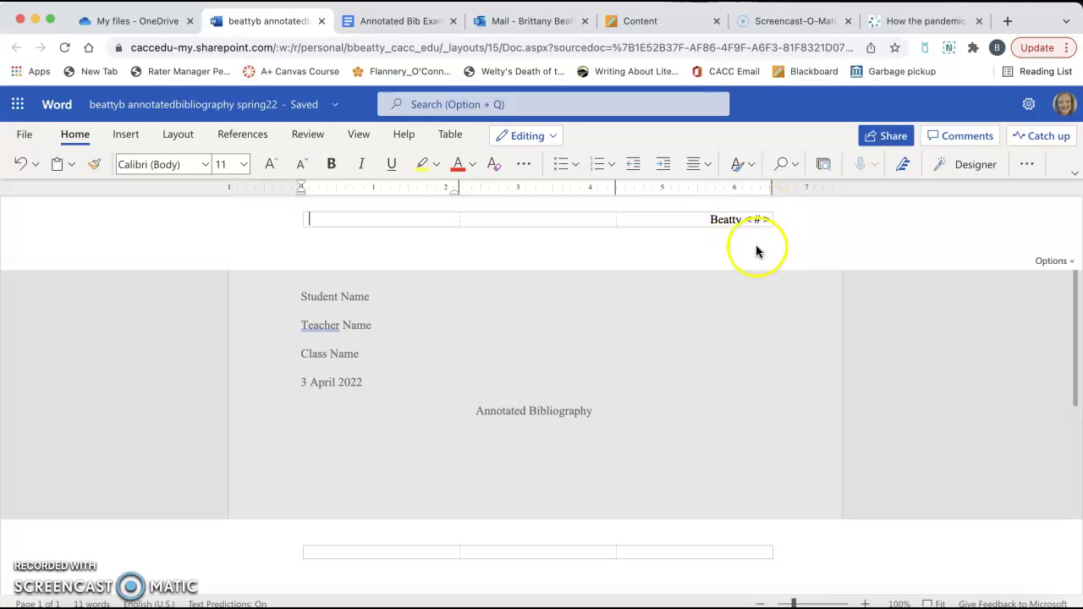
double_click(721, 296)
left_click(718, 301)
left_click(556, 445)
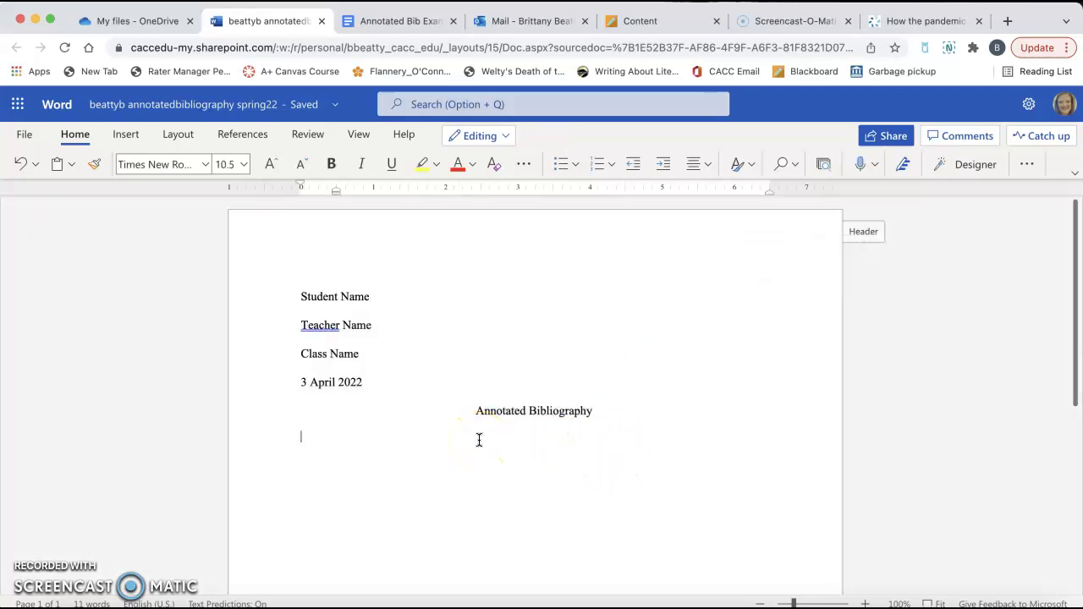
scroll(479, 440, "down", 1)
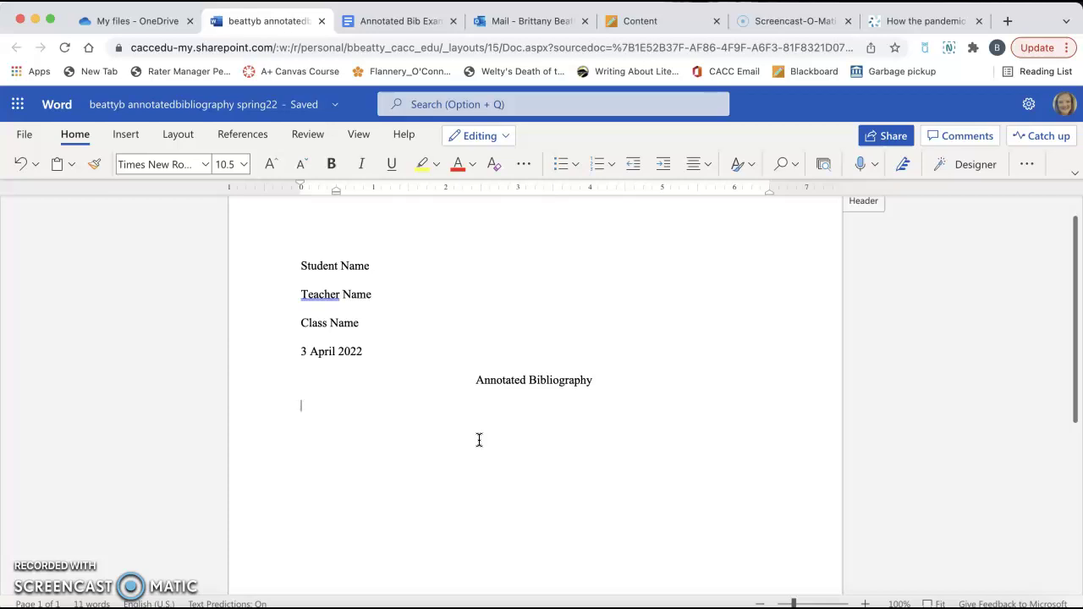
Step: Open Cite on the Gale vaping article and select its full MLA 9th Edition citation
left_click(926, 21)
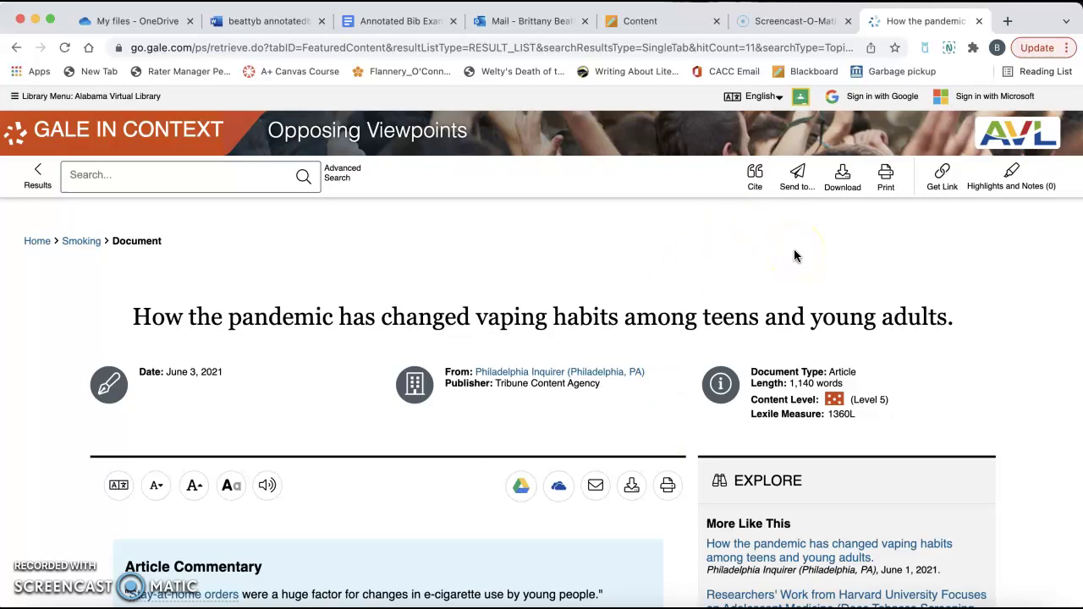
left_click(754, 180)
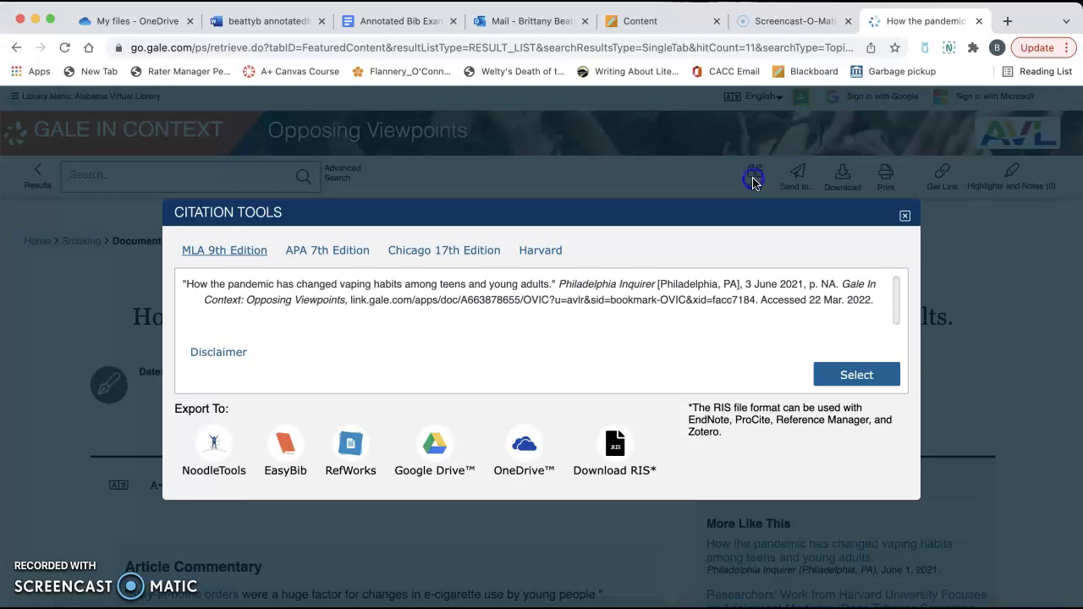
left_click(904, 215)
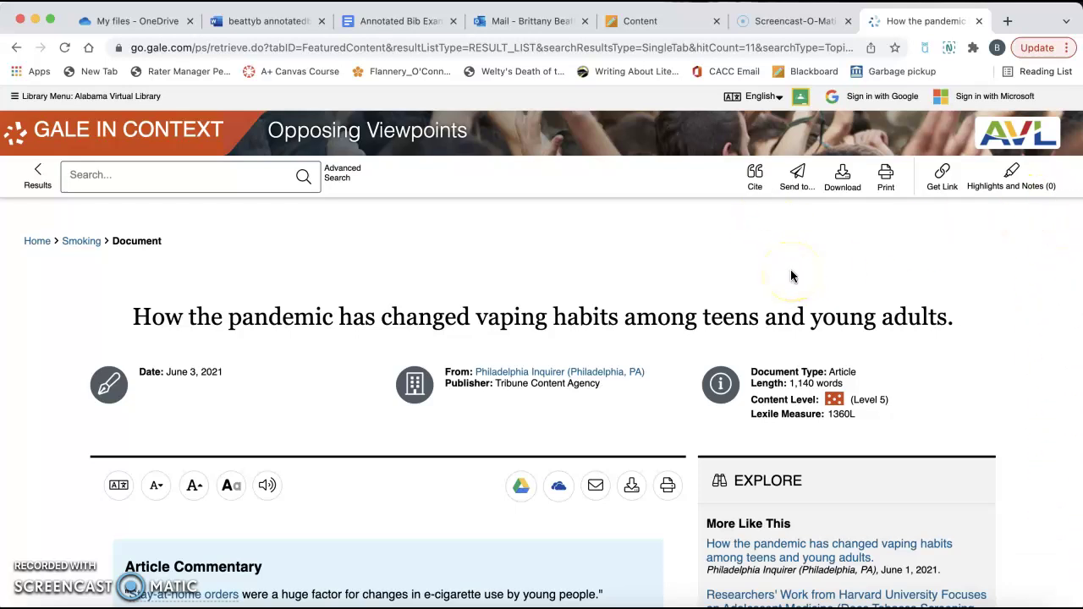
left_click(752, 176)
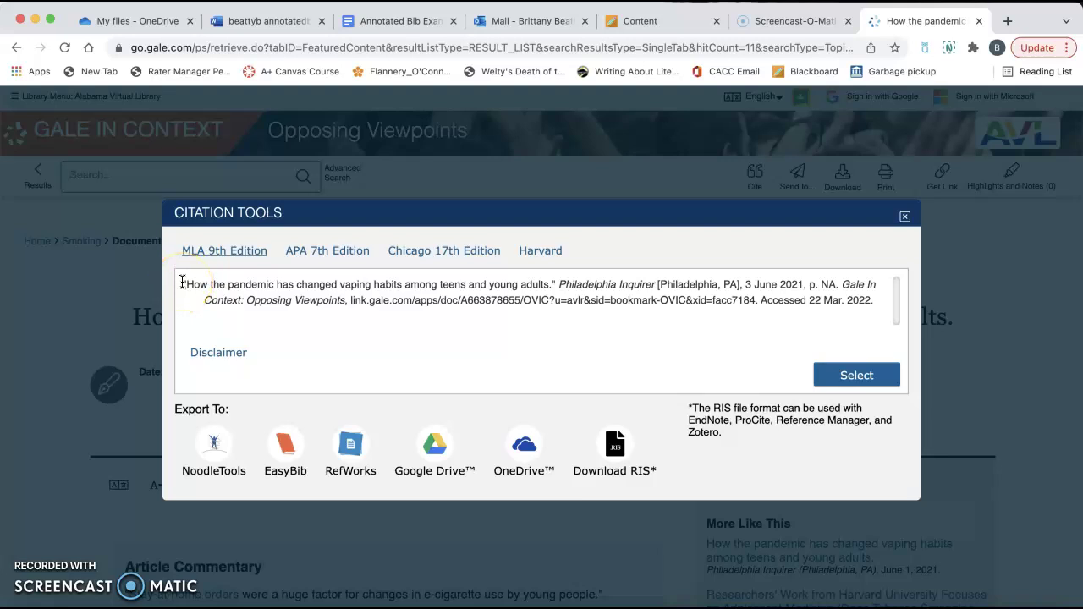
left_click_drag(181, 283, 869, 299)
key("super+c")
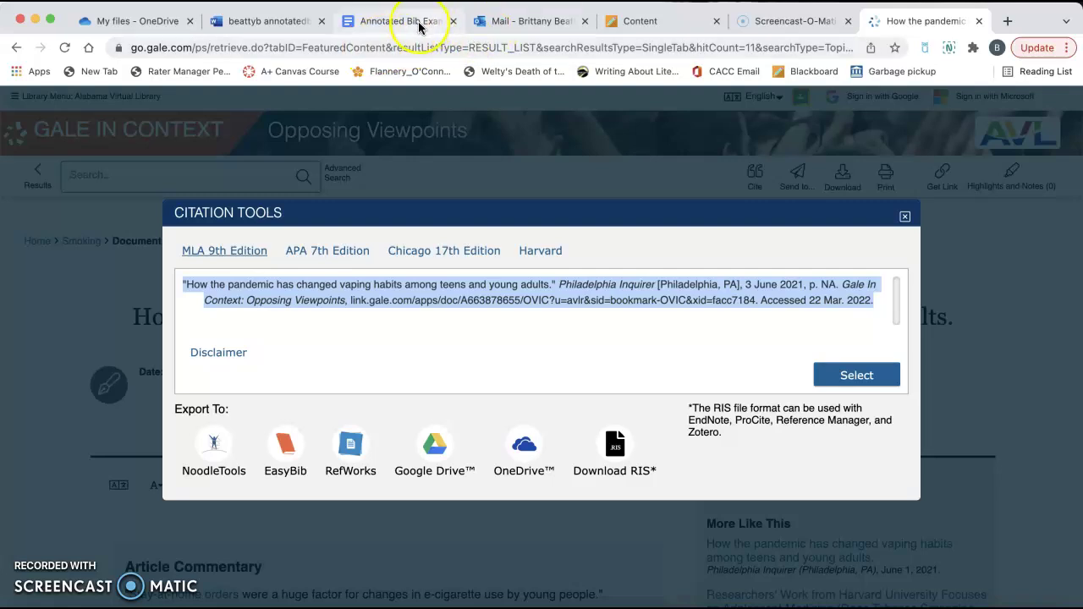
Step: Paste the MLA citation below the title and select the whole citation paragraph
left_click(258, 24)
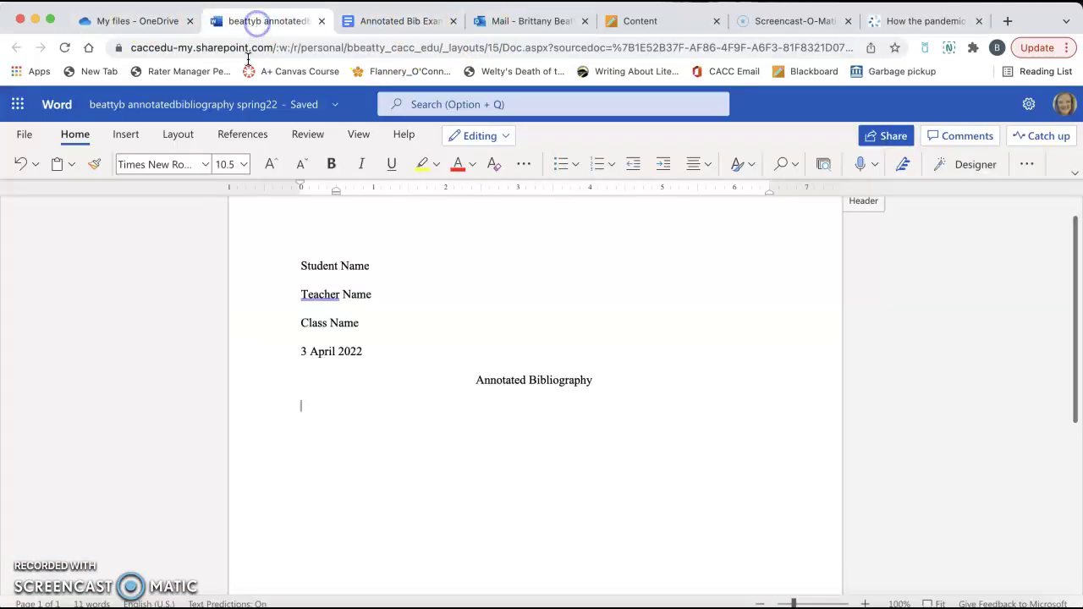
key("super+v")
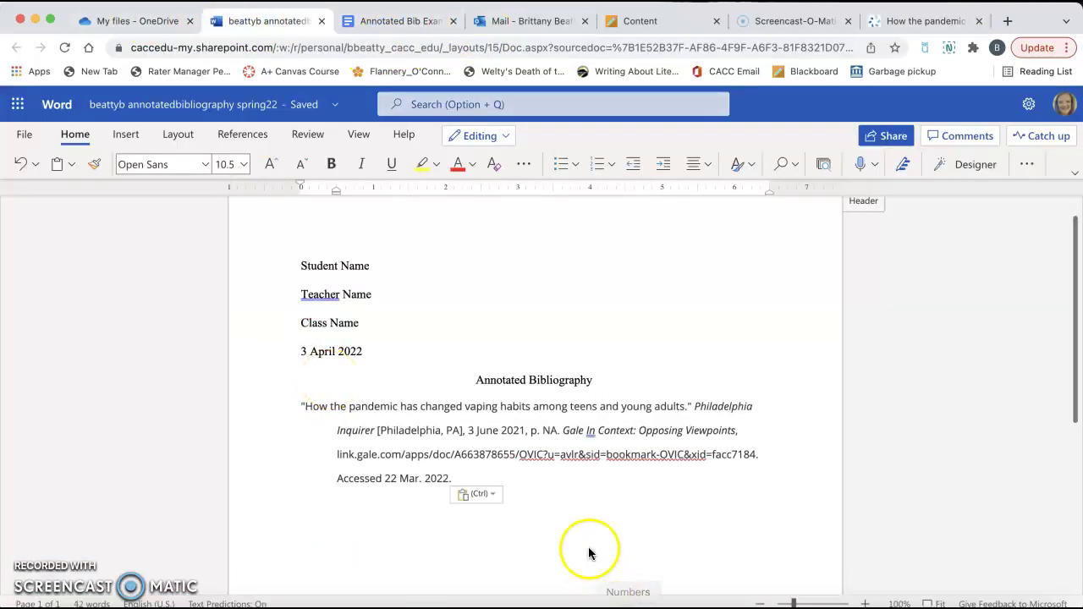
left_click(488, 478)
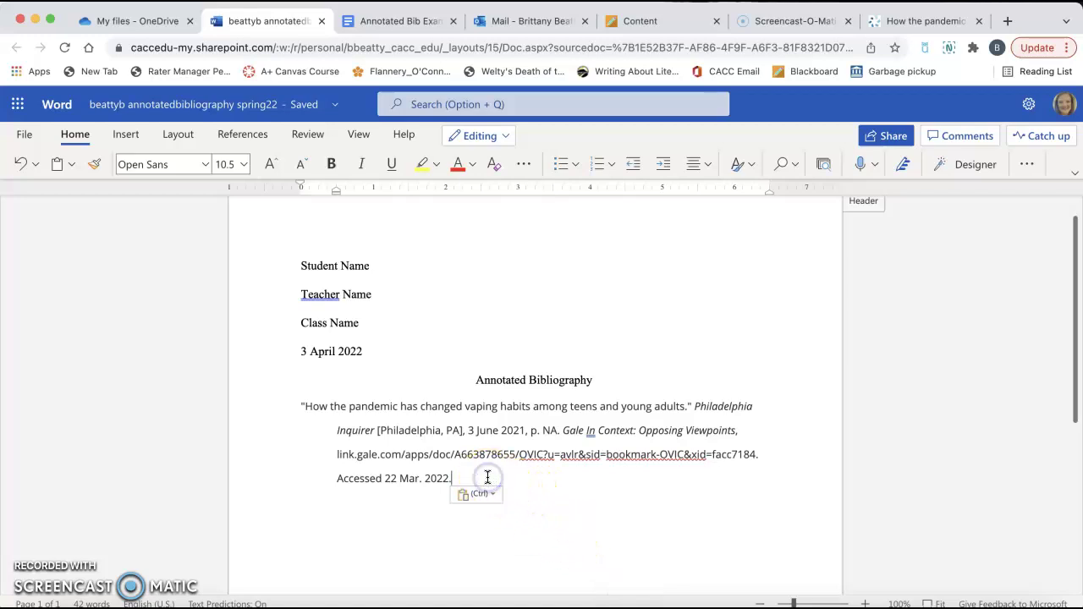
left_click_drag(488, 478, 290, 413)
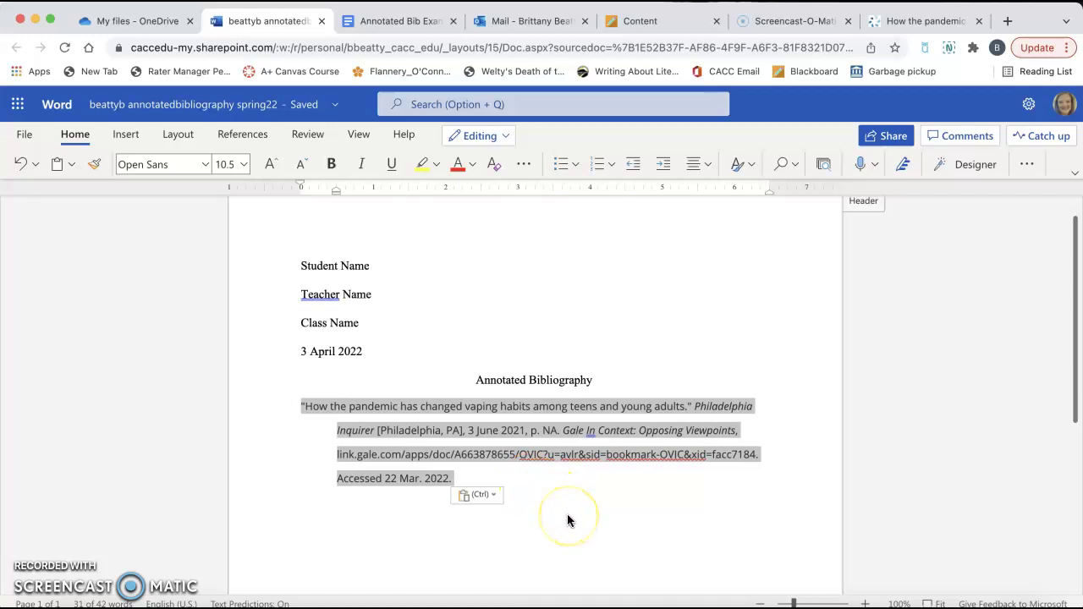
Step: Set the citation to Times New Roman at 12 point
left_click(207, 165)
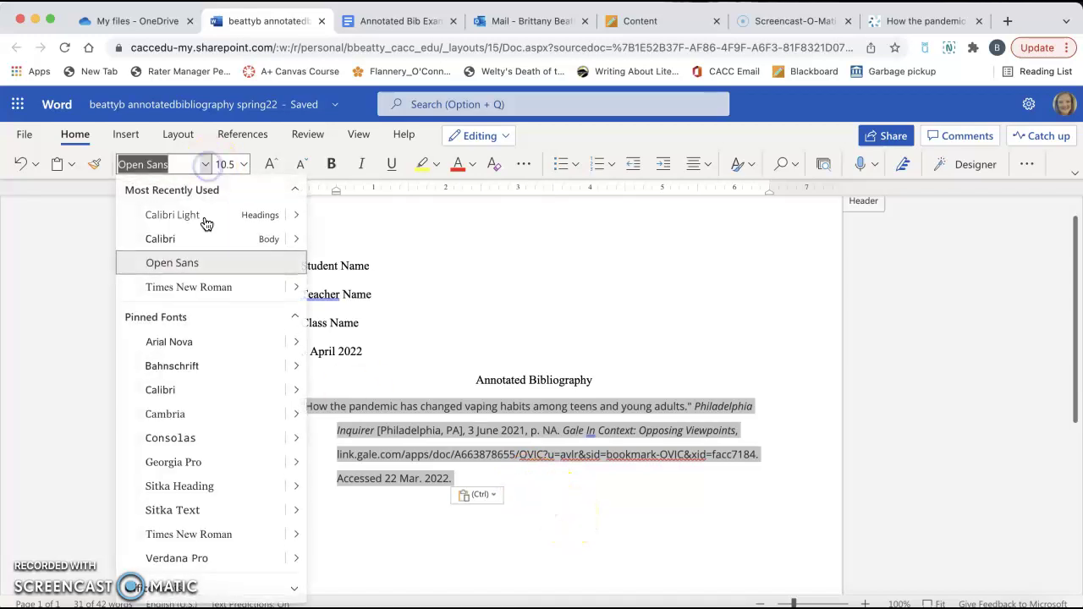
left_click(218, 286)
left_click(244, 164)
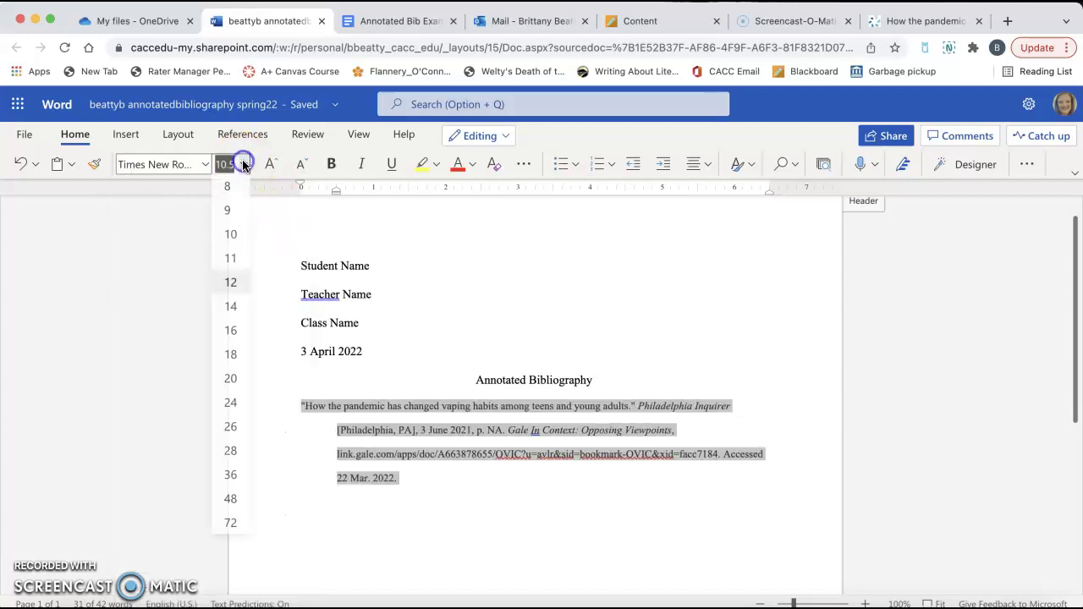
left_click(230, 283)
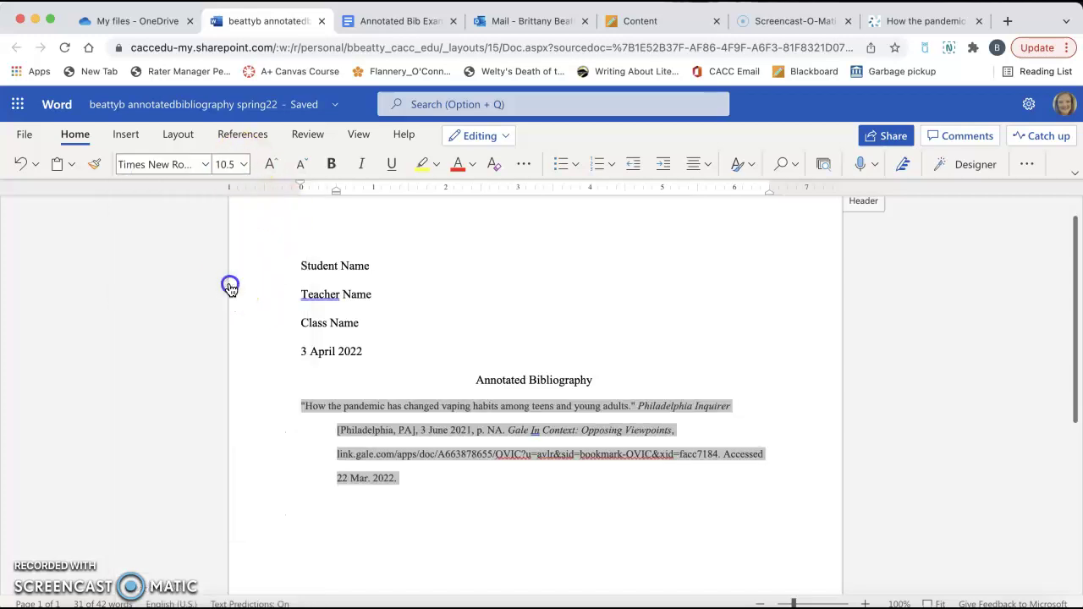
left_click(241, 166)
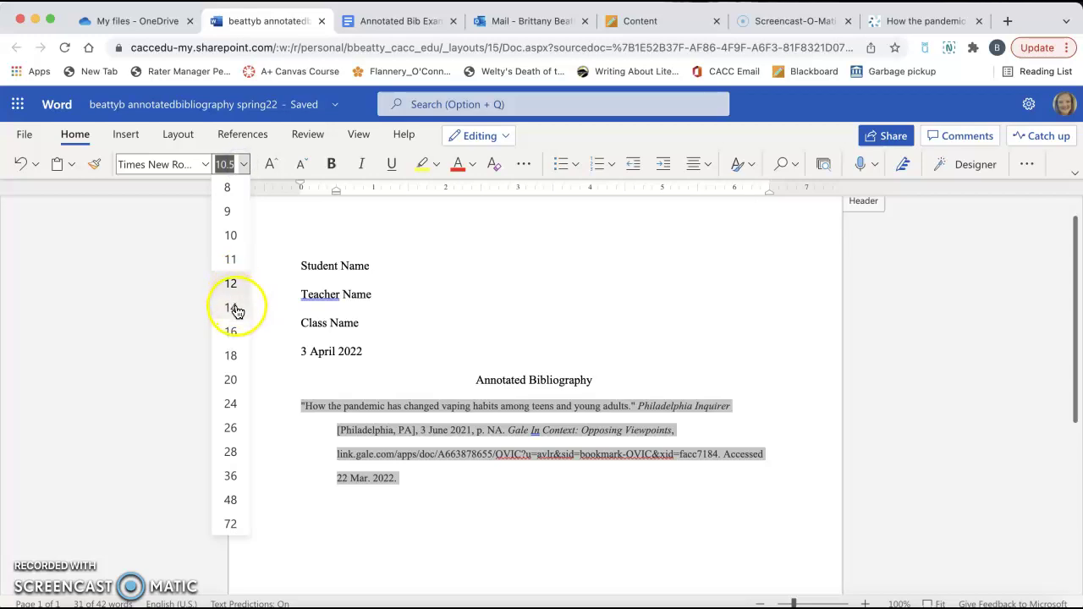
left_click(234, 308)
left_click(244, 165)
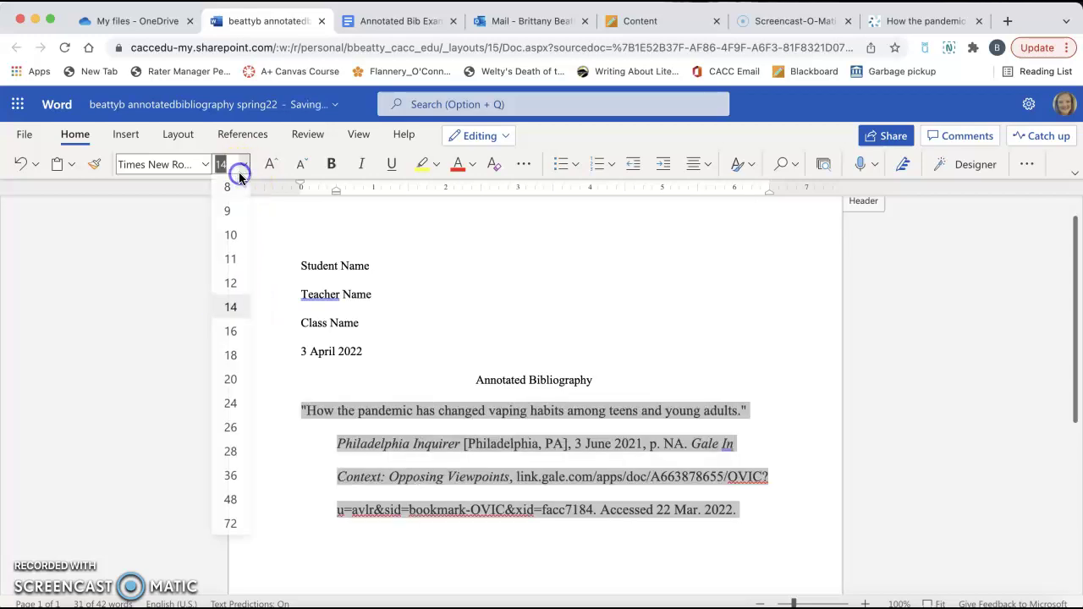
left_click(236, 284)
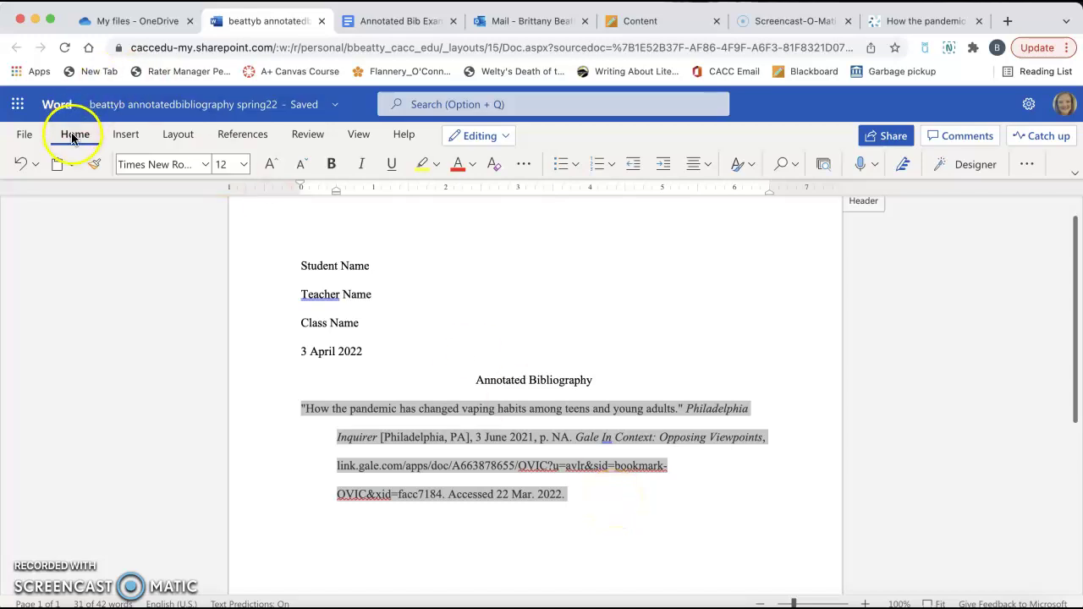
Step: Give the citation paragraph a Hanging special indent
left_click(1028, 166)
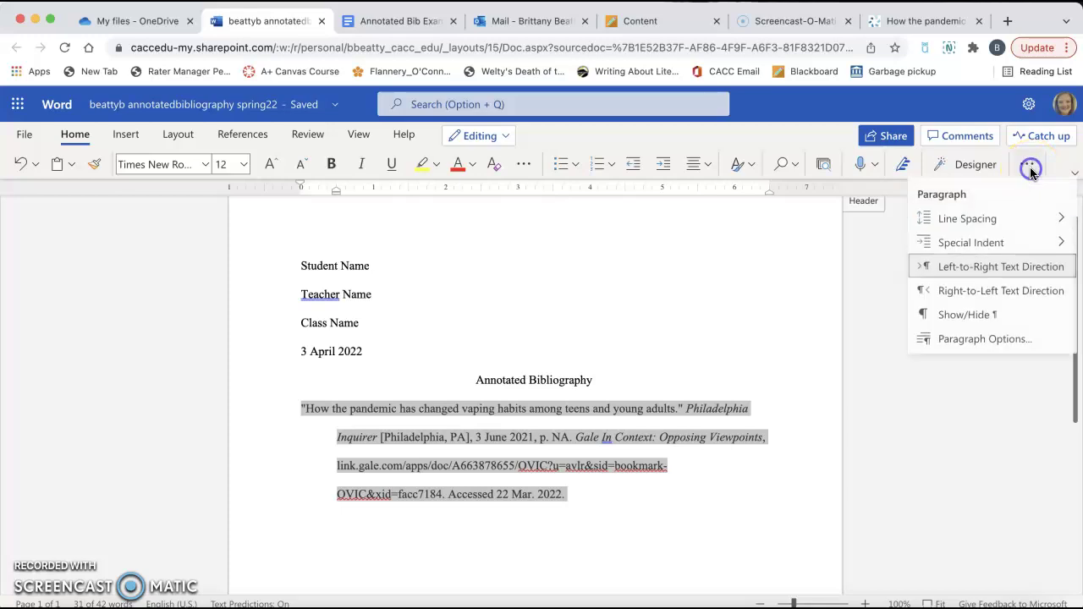
mouse_move(1007, 250)
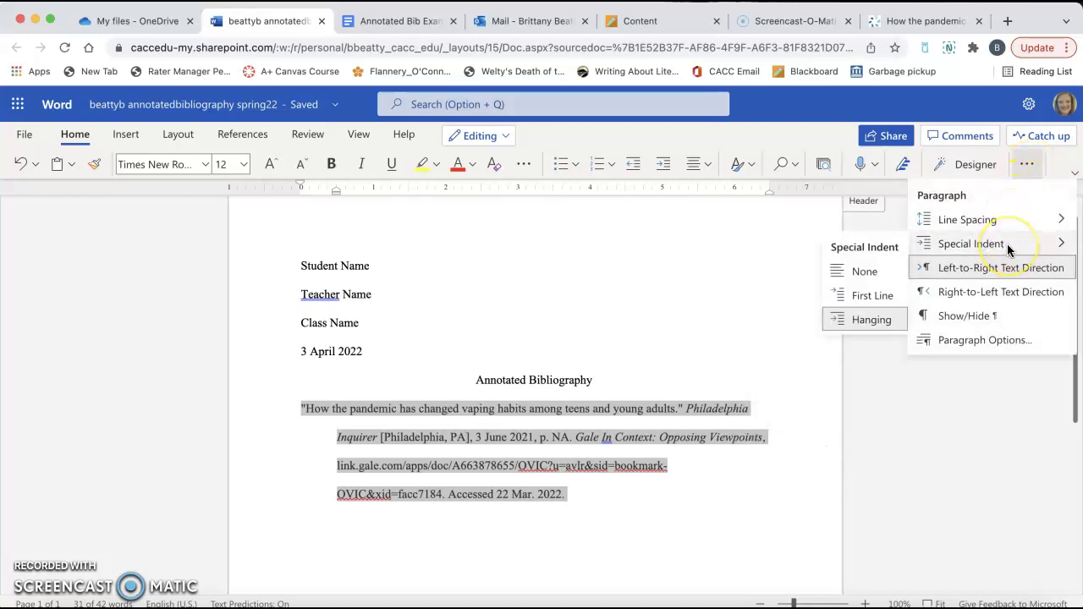
left_click(875, 319)
scroll(630, 464, "down", 3)
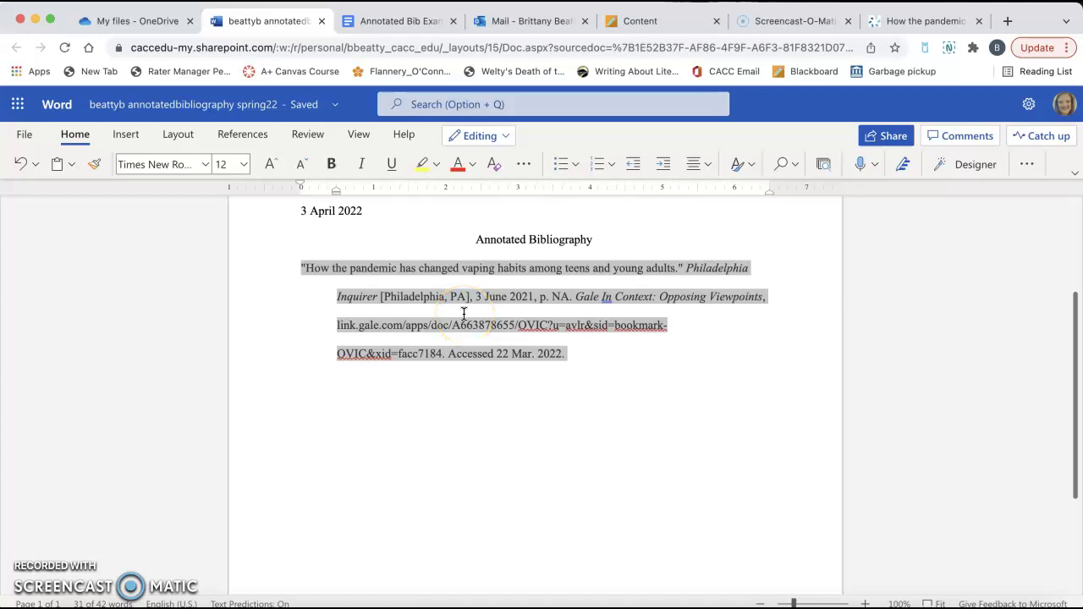
Step: Type the placeholder annotation under the citation, ending 'the second line should NOT be indented'
left_click(591, 357)
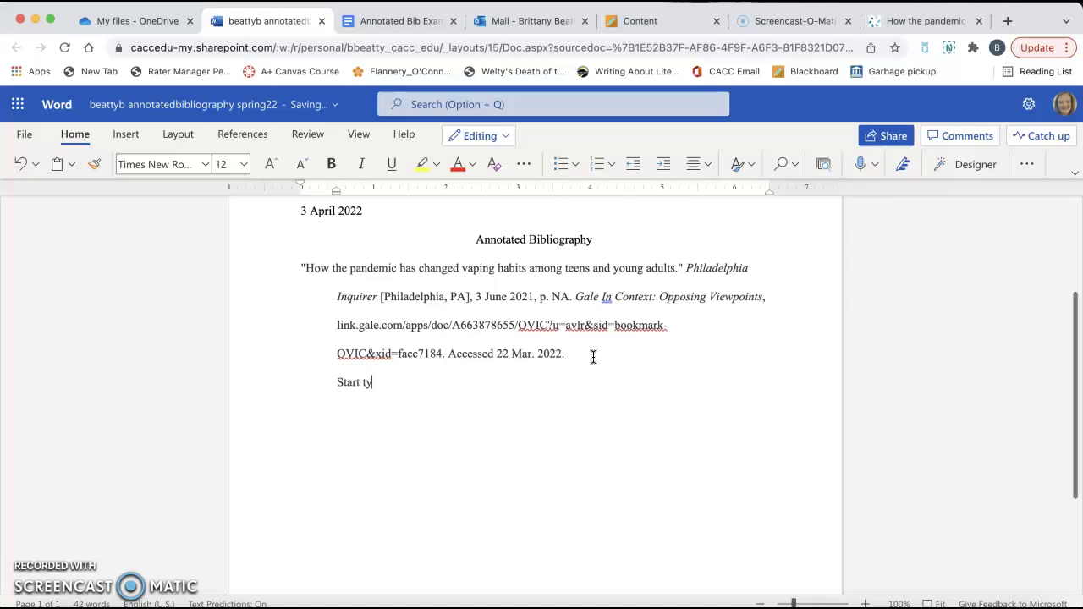
type("graph")
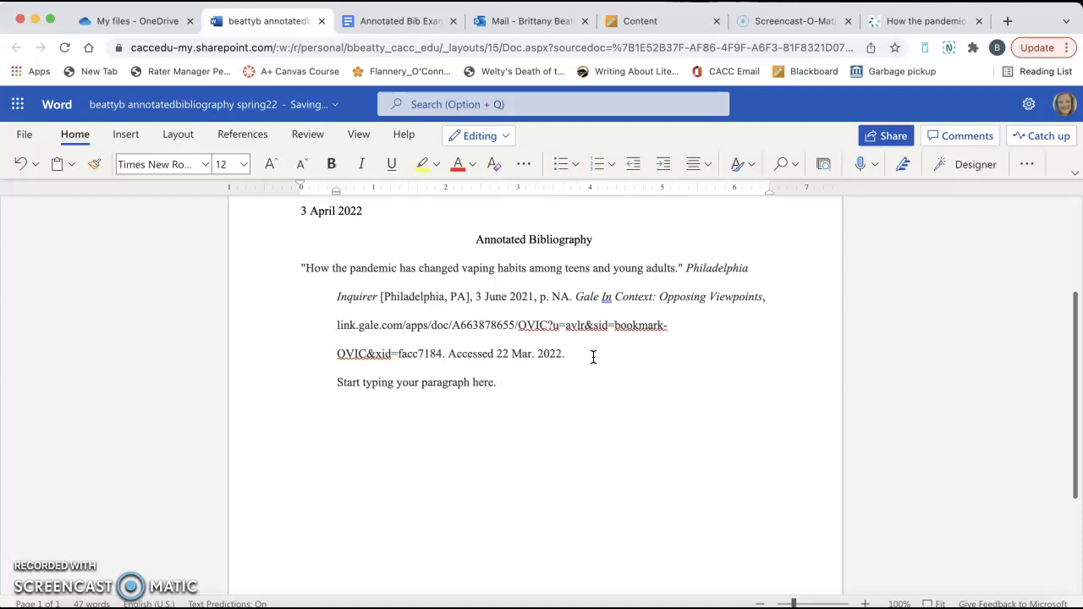
type("here. Your paragraph")
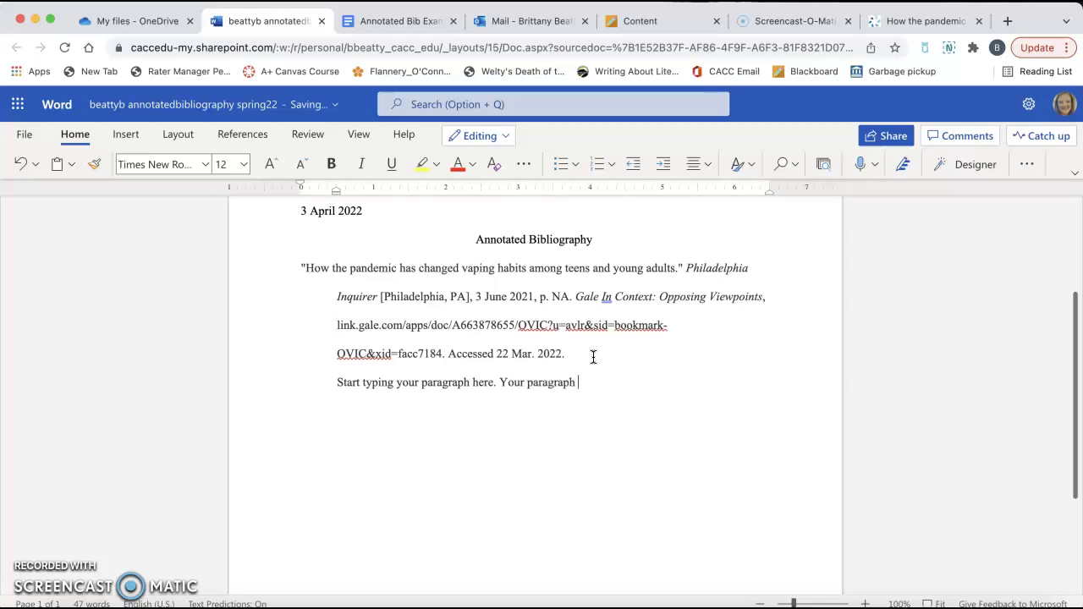
type(" should in")
key("BackSpace")
key("BackSpace")
type("in")
key("Tab")
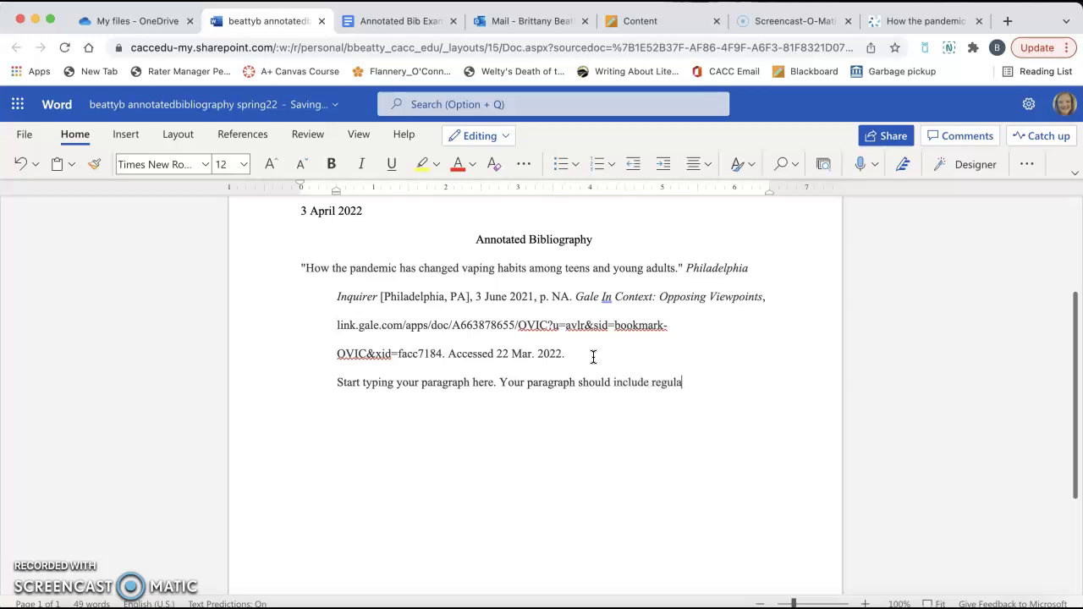
type("regular indentations. What that means is the second l")
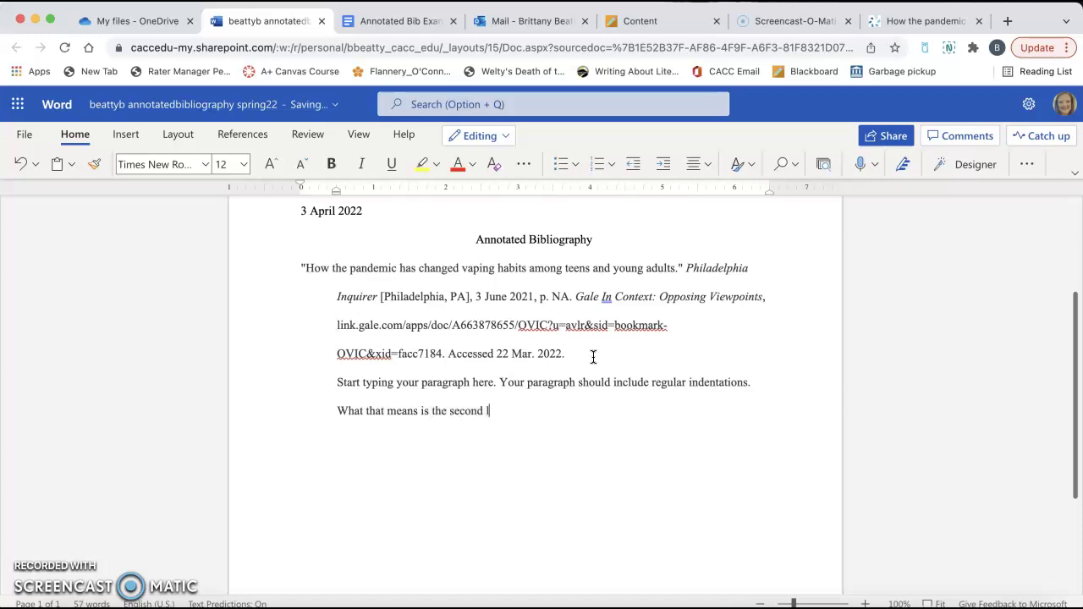
type("ine should NOT be indented.")
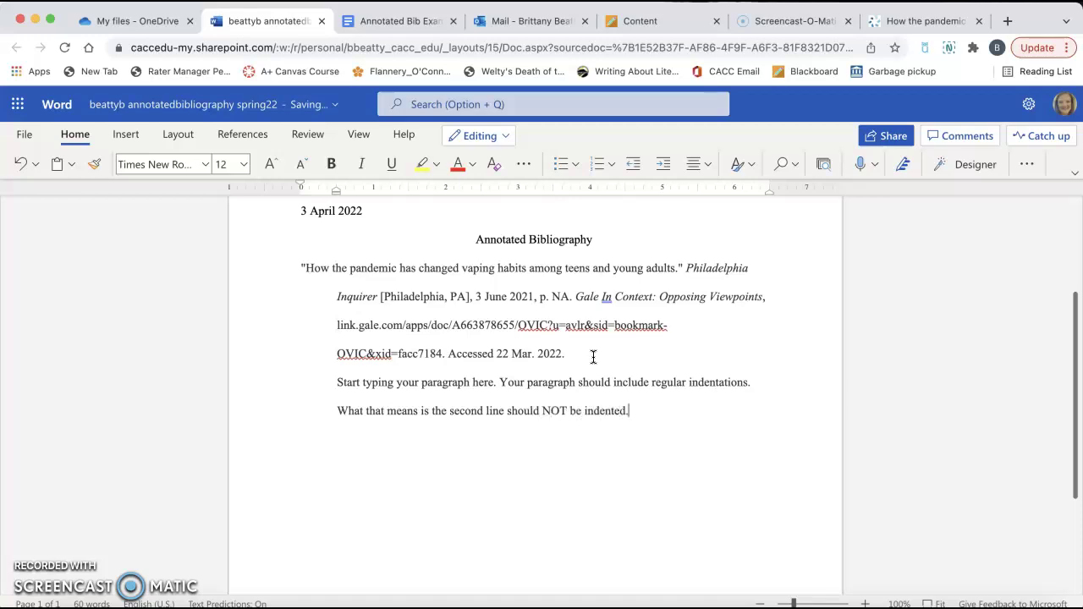
Step: Select both lines of the new annotation paragraph
left_click(341, 411)
left_click_drag(340, 411, 378, 415)
left_click(379, 414)
left_click(335, 383)
left_click_drag(335, 383, 645, 424)
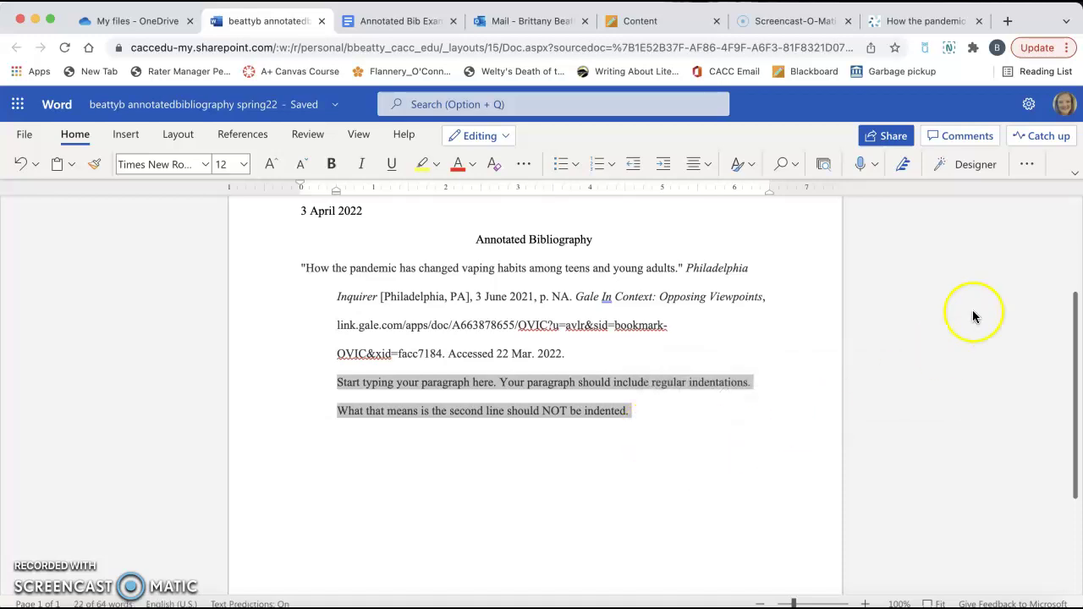
Step: Set the annotation's Special Indent to None, then reselect its two lines
left_click(1028, 164)
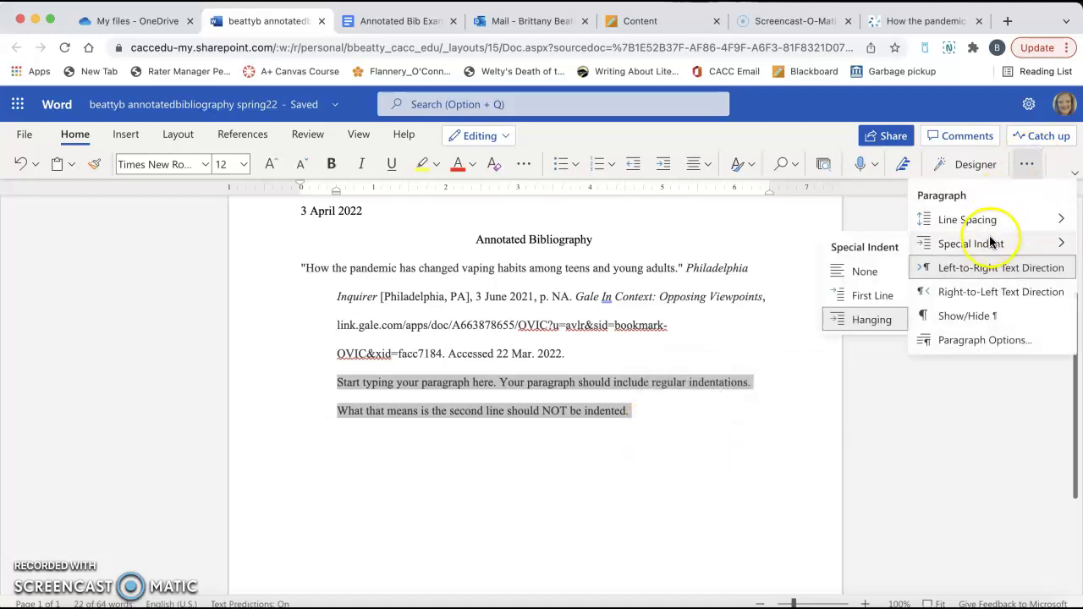
mouse_move(991, 242)
left_click(925, 247)
left_click(864, 272)
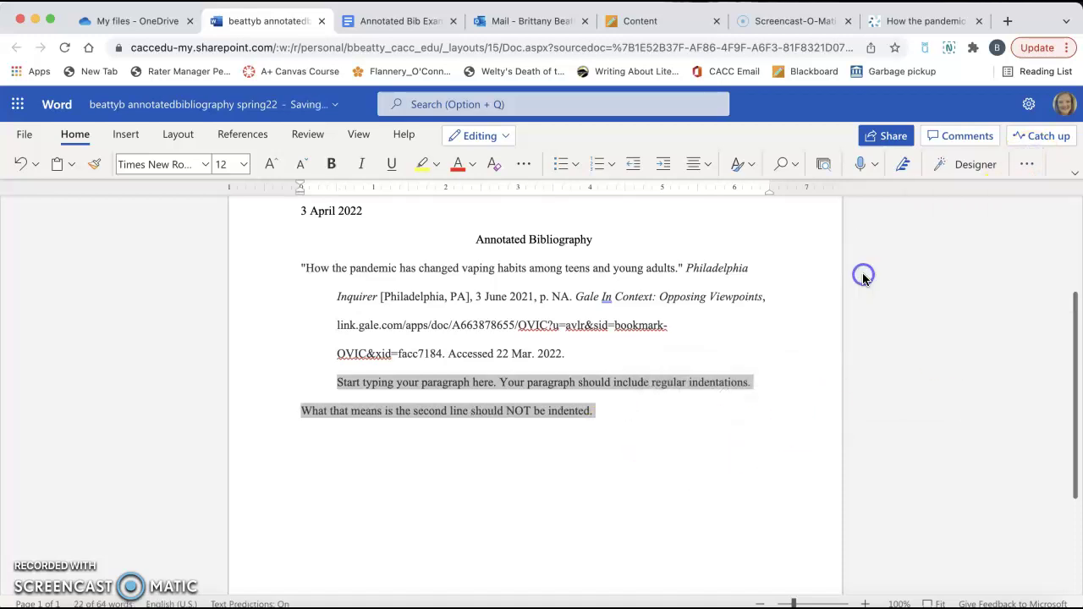
left_click(623, 421)
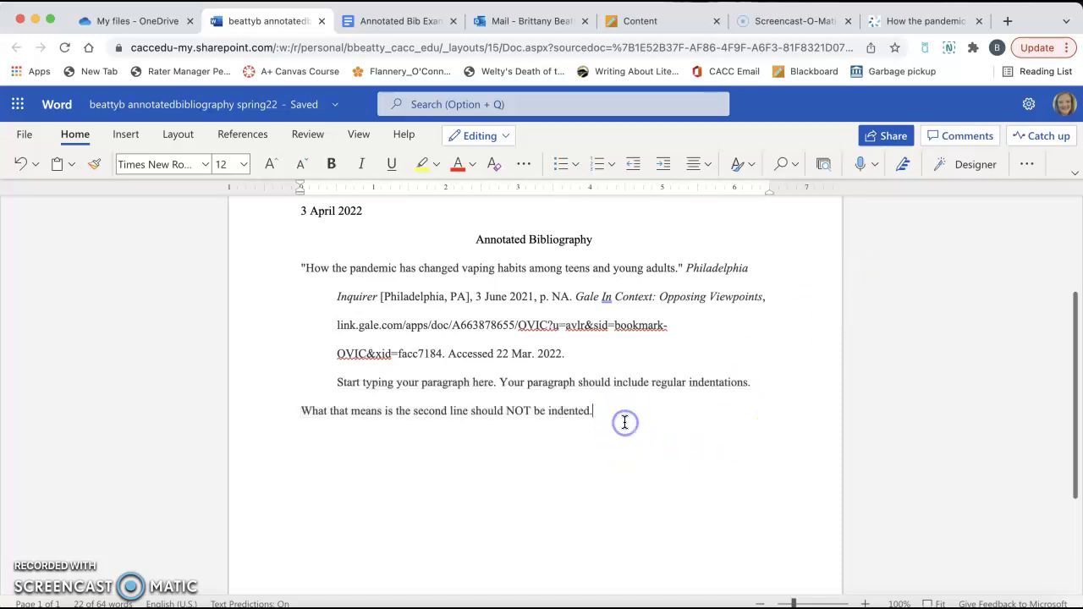
left_click_drag(575, 351, 286, 269)
key("super+c")
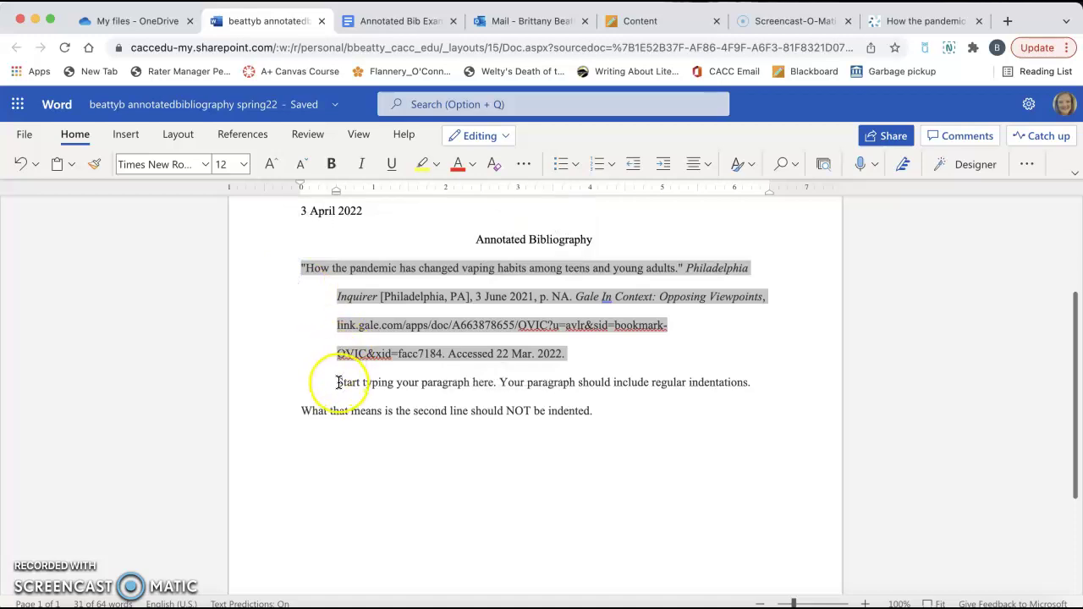
left_click_drag(338, 383, 659, 424)
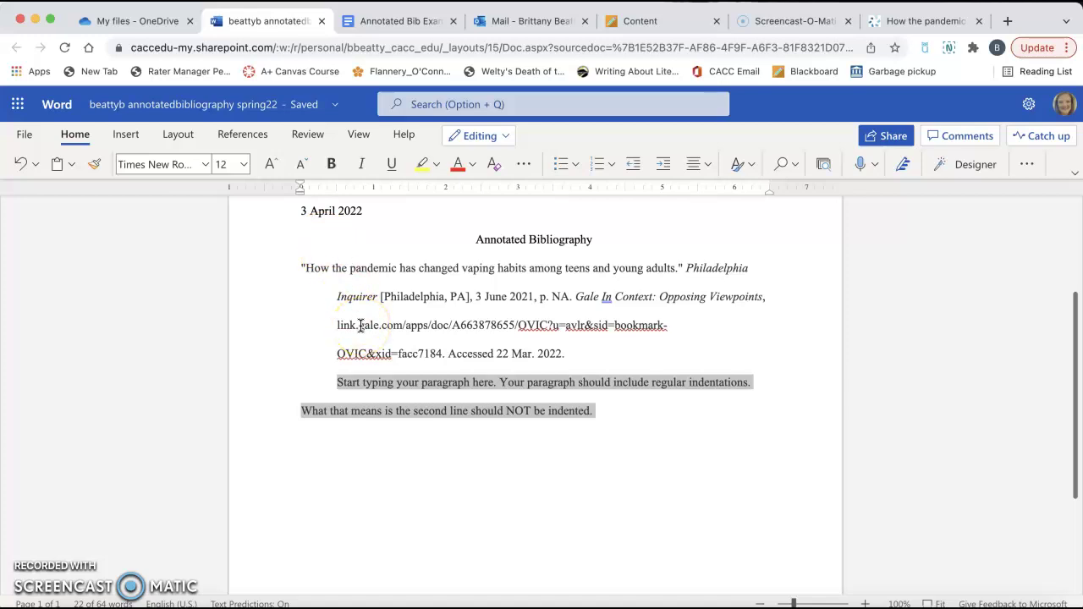
Step: Paste the vaping citation onto page 4's blank line and select it
left_click(787, 382)
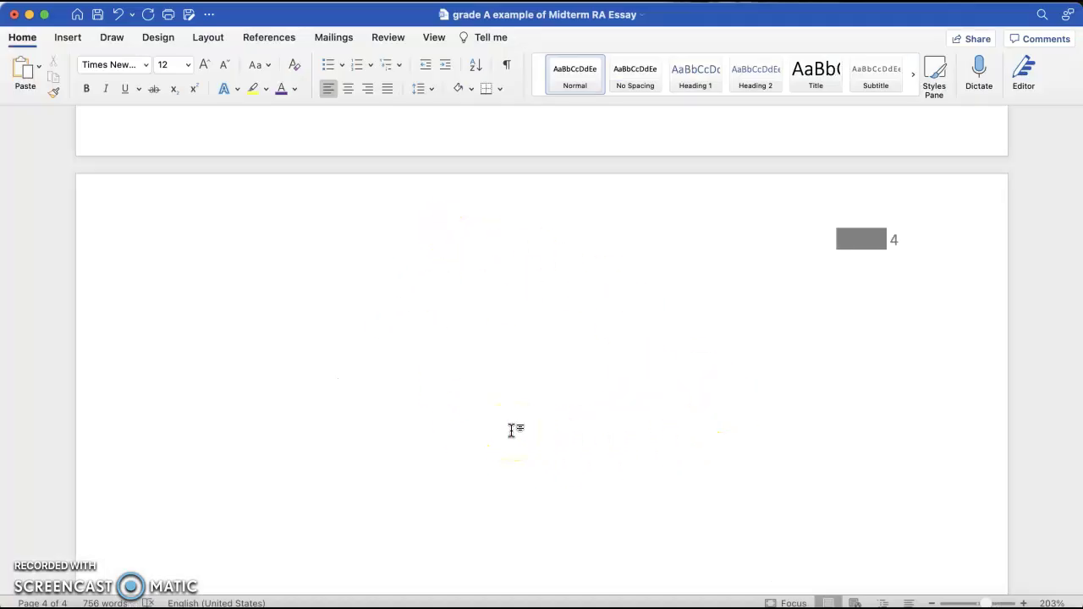
left_click(376, 301)
key("super+v")
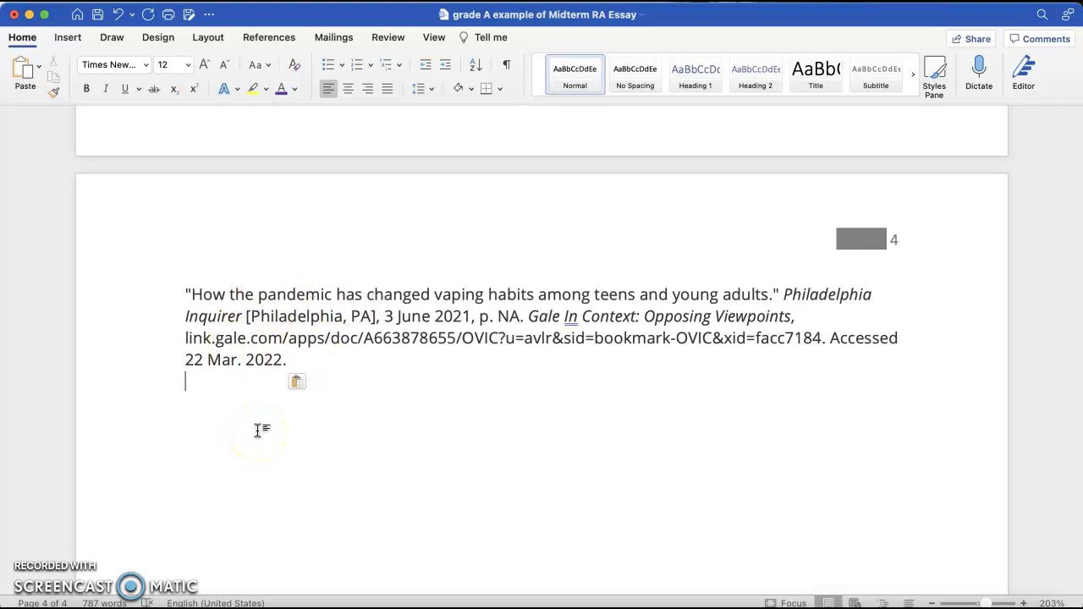
left_click_drag(289, 365, 173, 298)
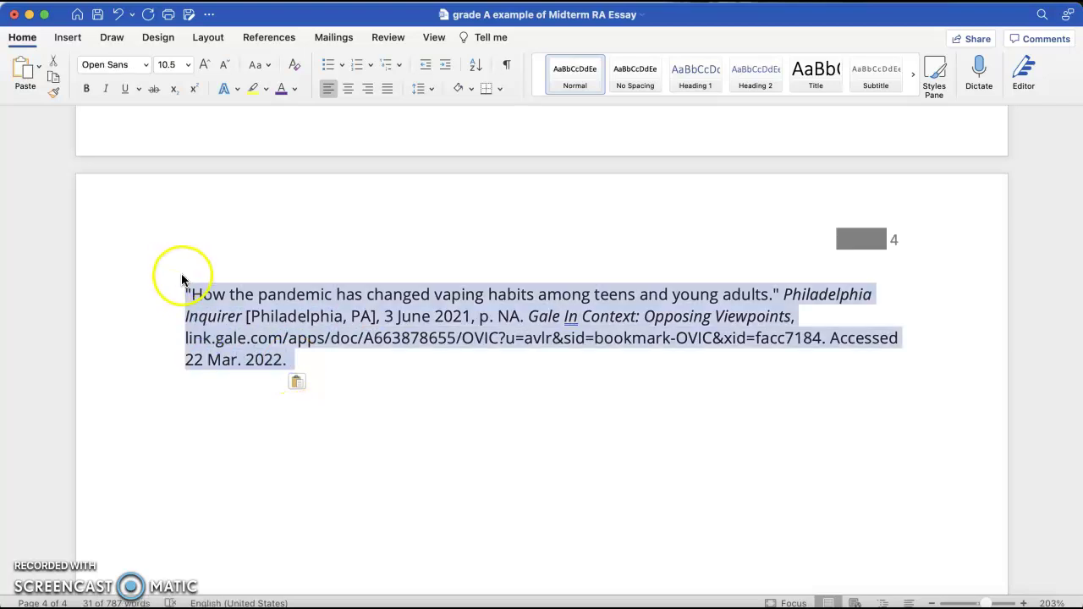
Step: Set the pasted citation to Times New Roman, 12 point
left_click(145, 65)
left_click(142, 197)
left_click(187, 66)
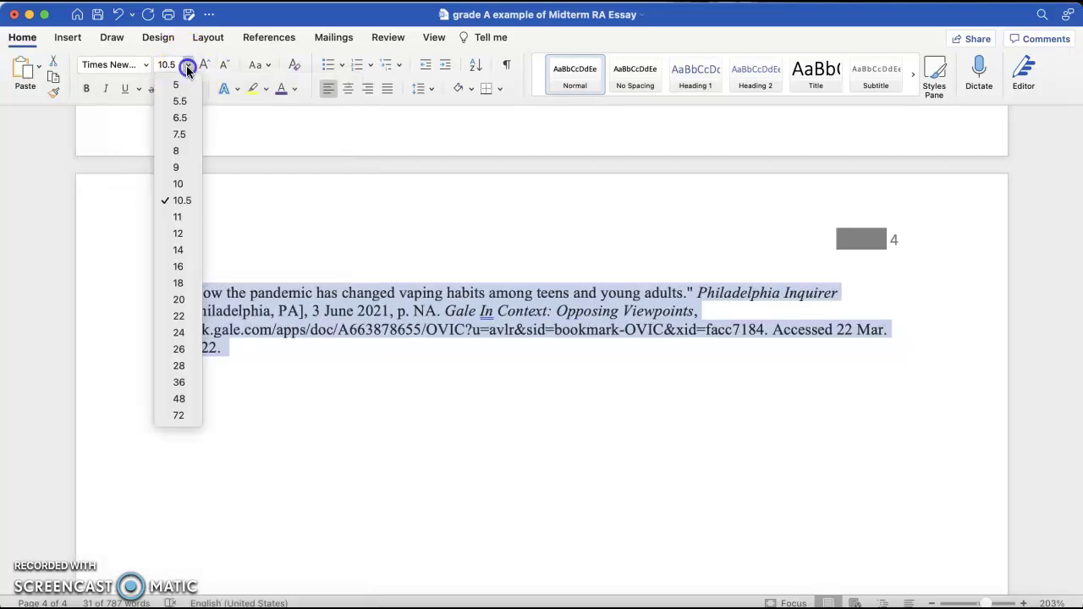
left_click(180, 233)
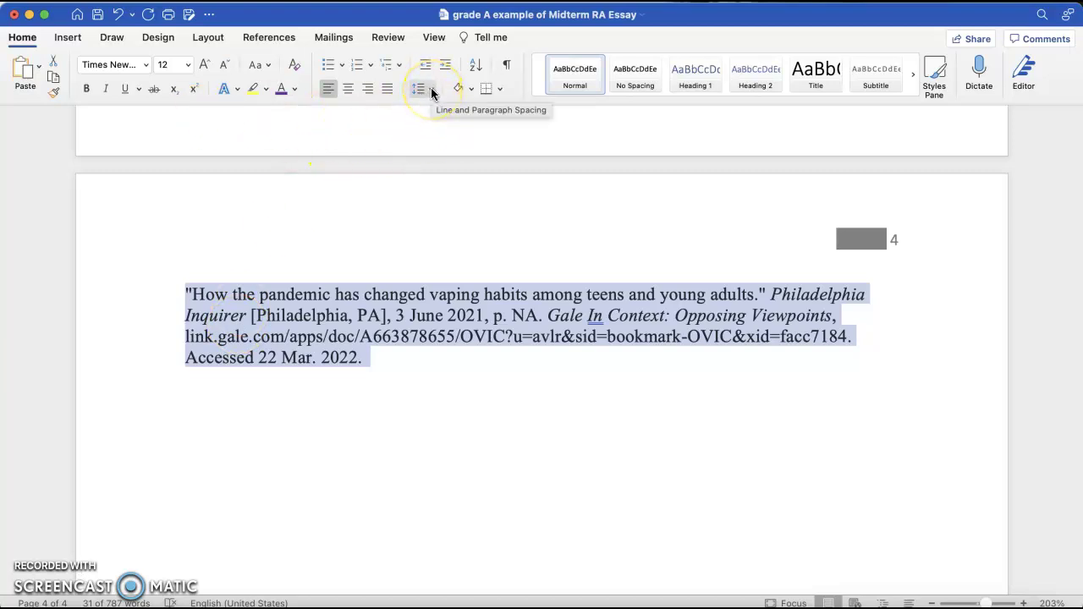
Step: Double-space the citation at 2.0 and give it a 0.5" hanging indent
left_click(432, 91)
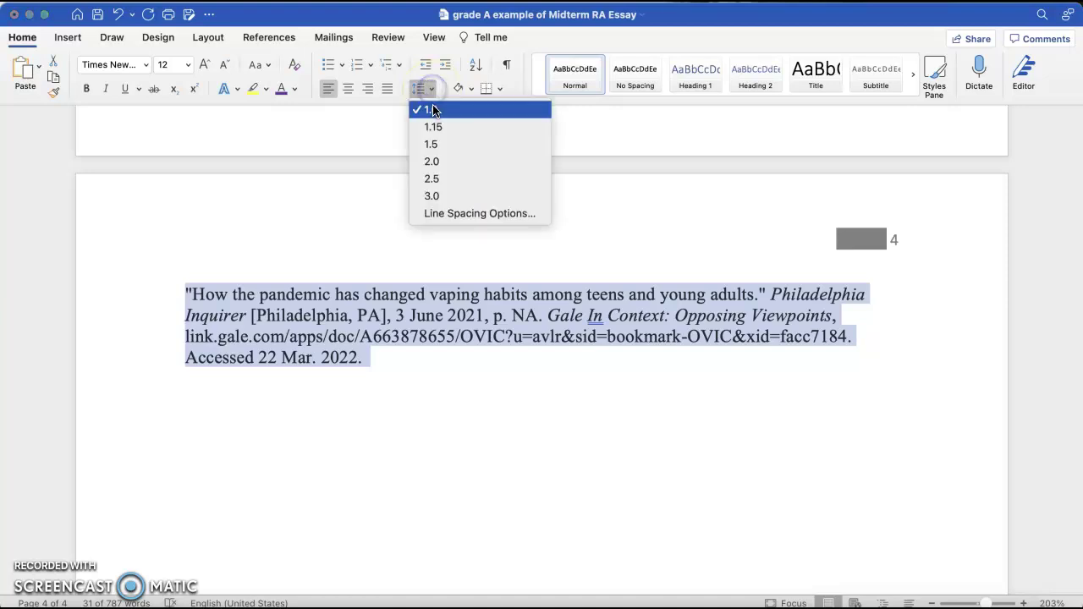
left_click(446, 167)
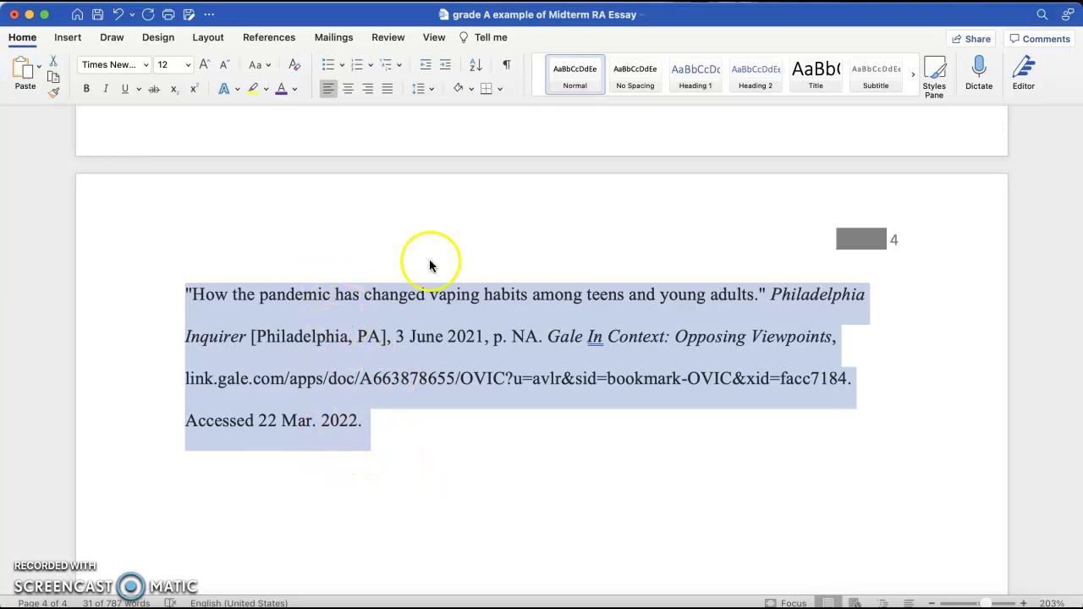
left_click(432, 89)
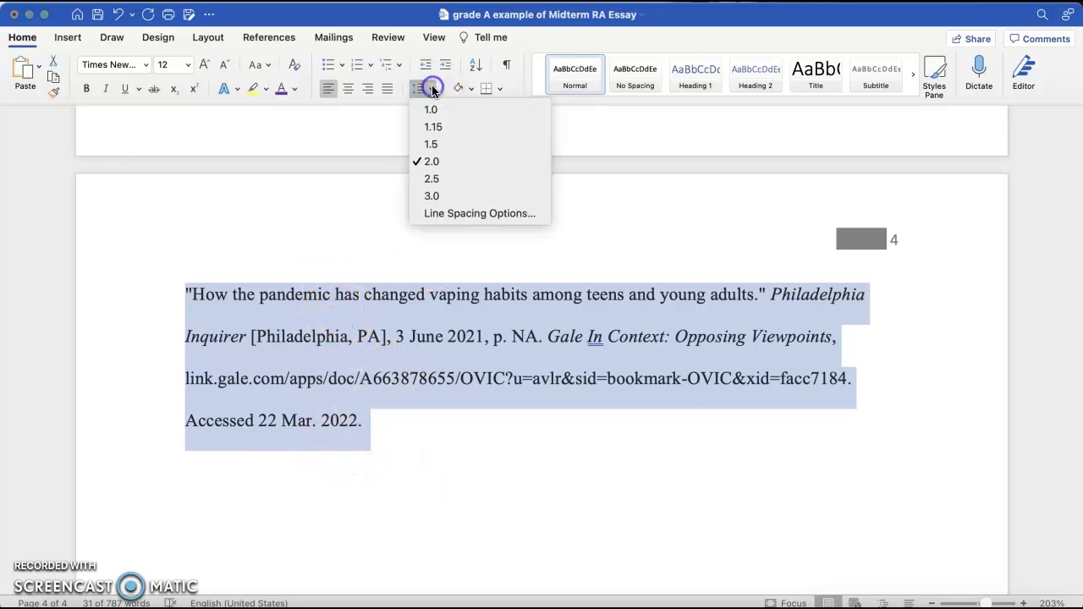
left_click(500, 217)
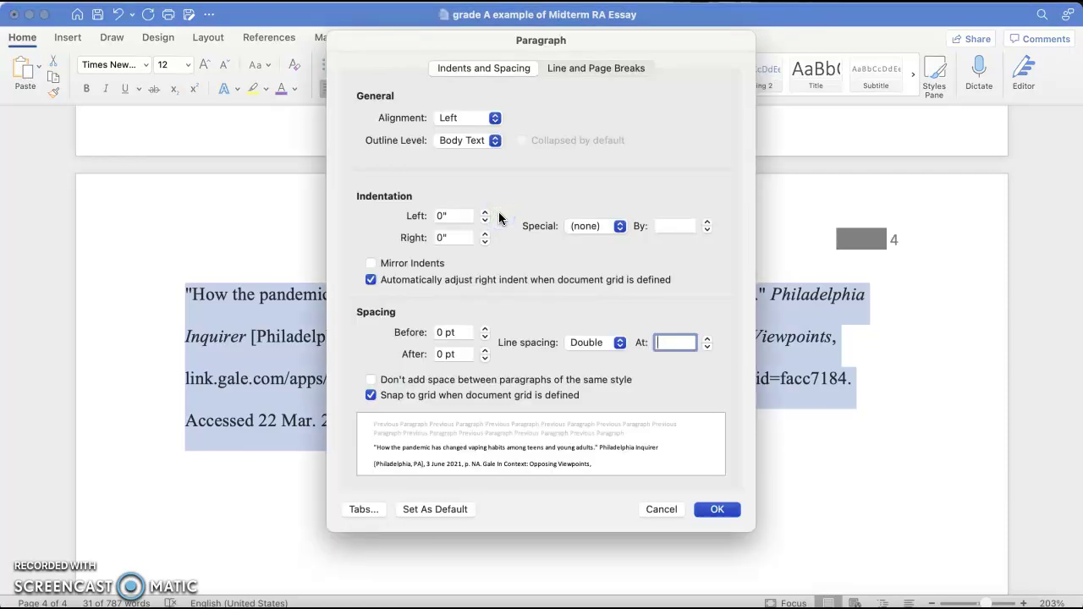
left_click(388, 237)
left_click(585, 227)
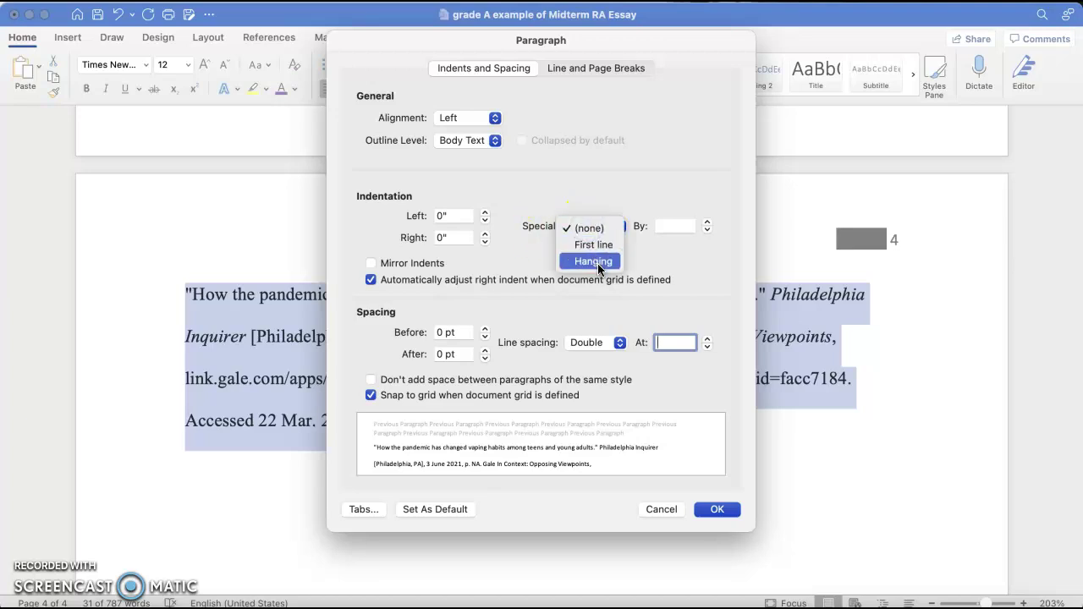
left_click(596, 262)
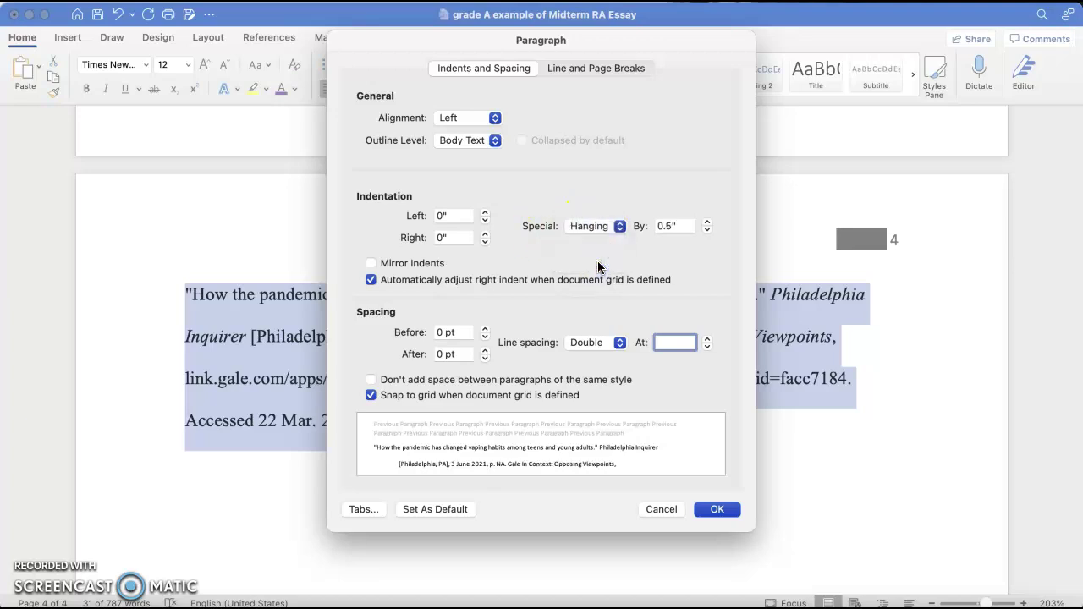
left_click(717, 509)
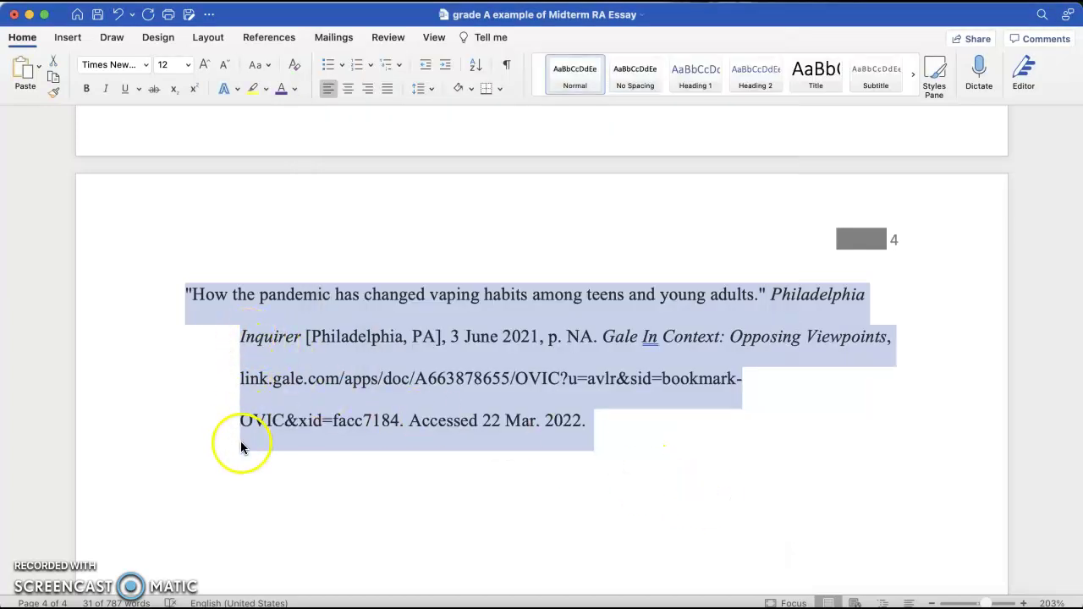
Step: Add the annotation 'Type your paragraph under the citation. Be sure that your second lines are NOT indented…'
left_click(615, 429)
key("Return")
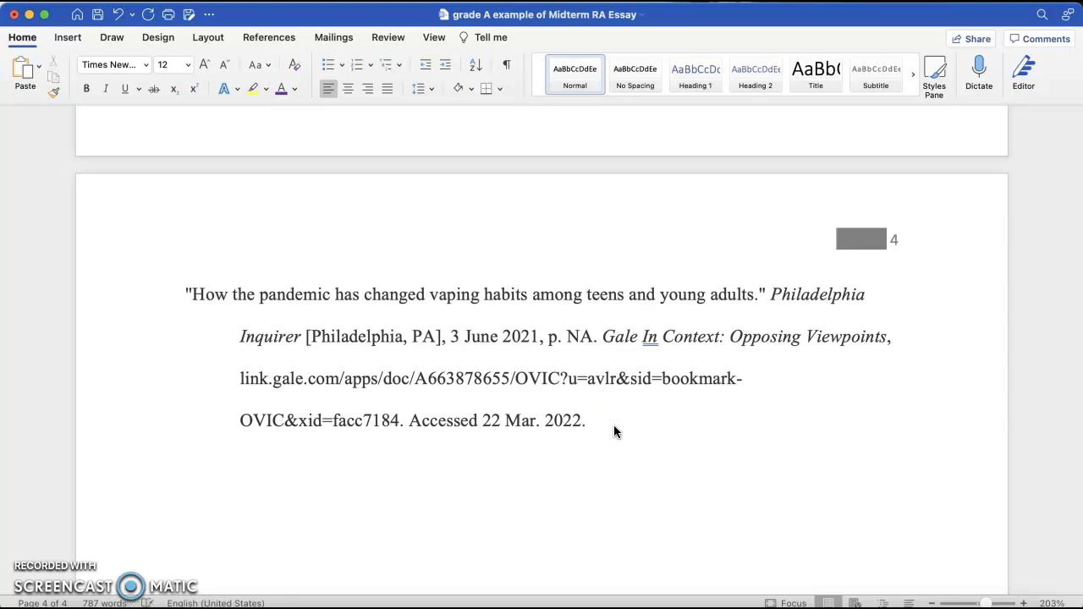
type("Type your paragraph under ")
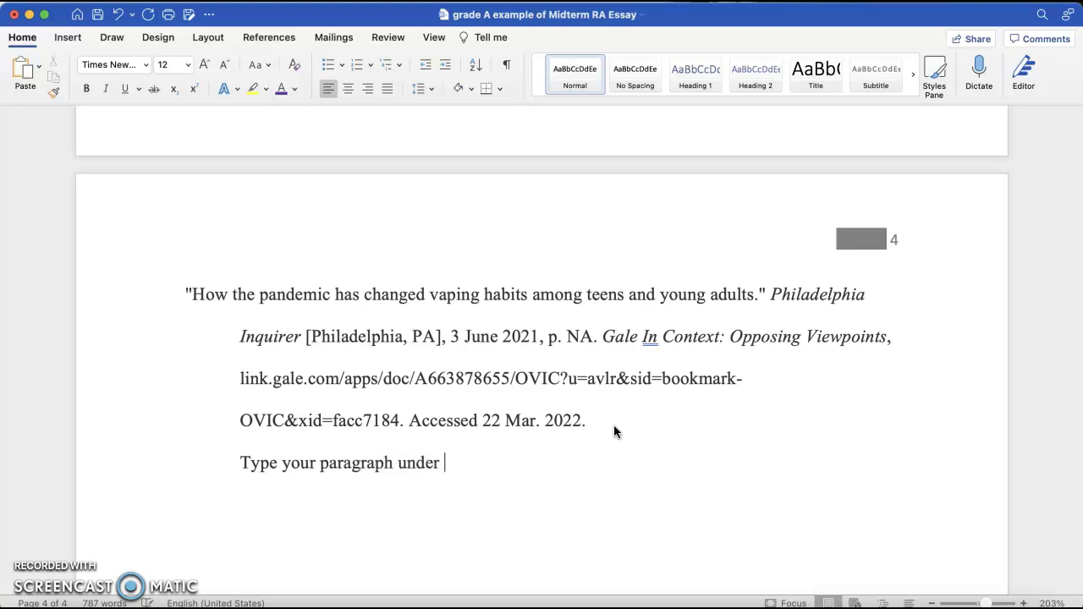
type("the citation")
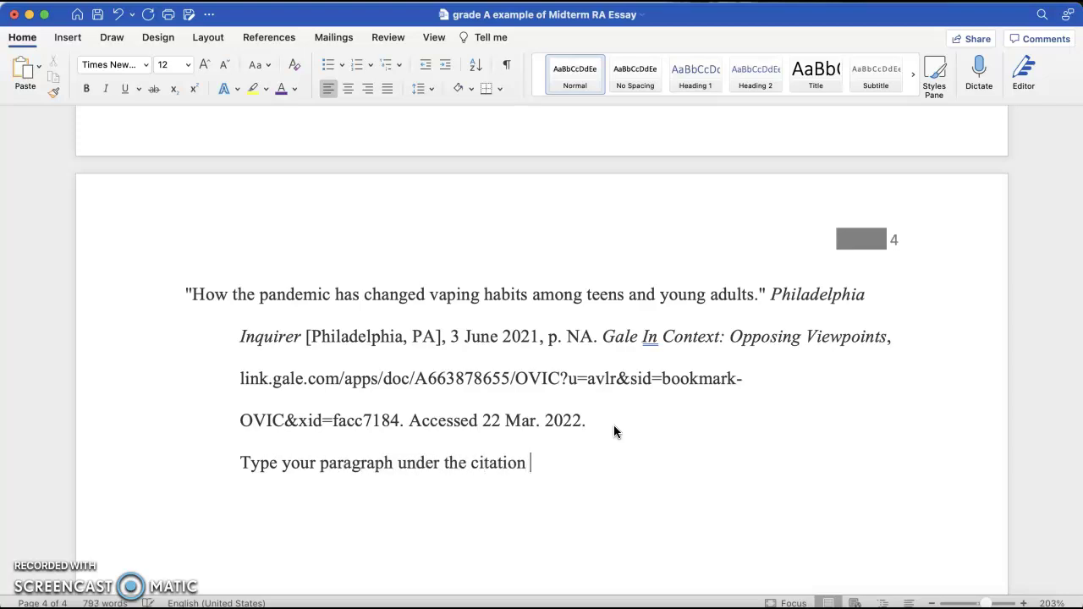
type(". Be sure that your se")
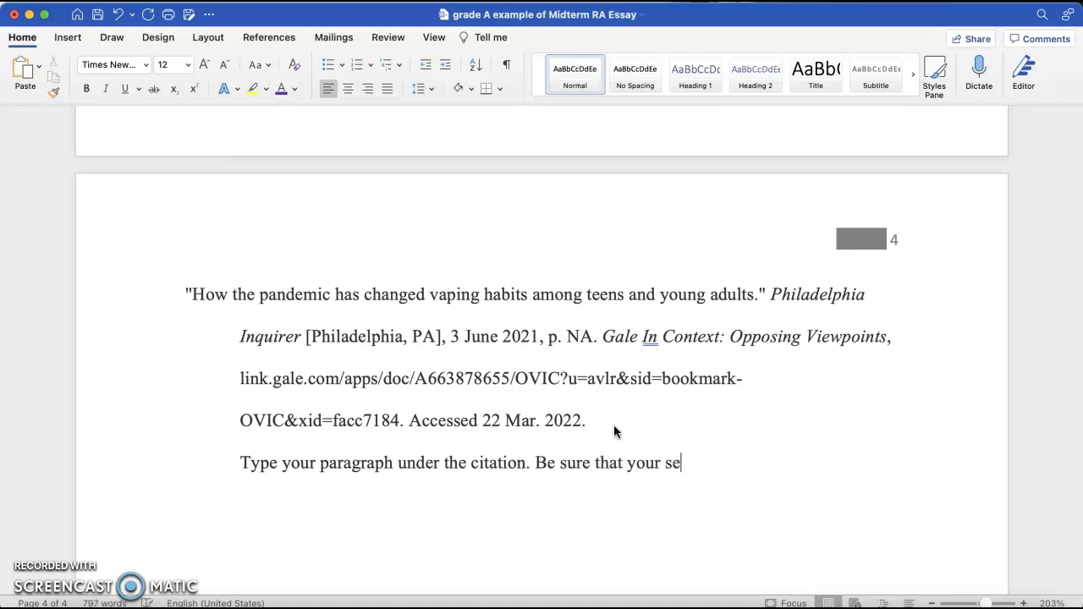
type("cond lines are ")
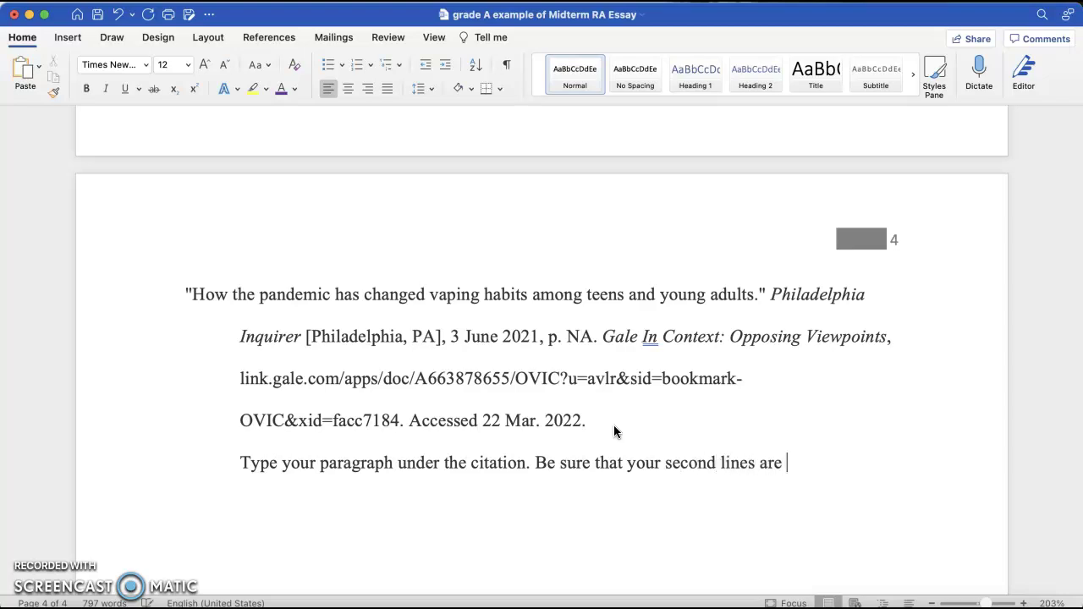
type("NOT indented in")
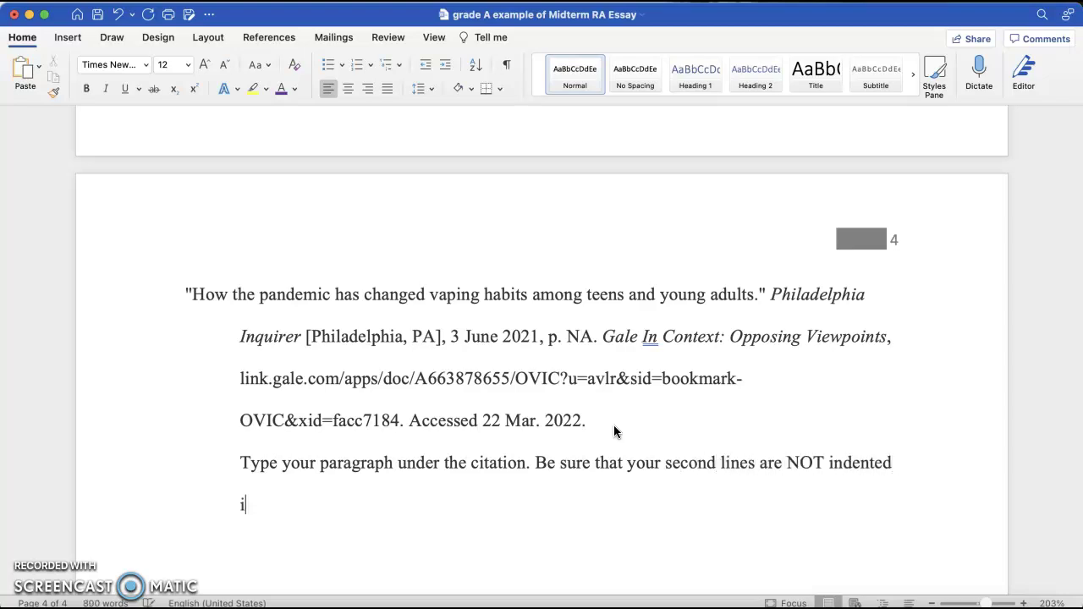
type(" the paragraph")
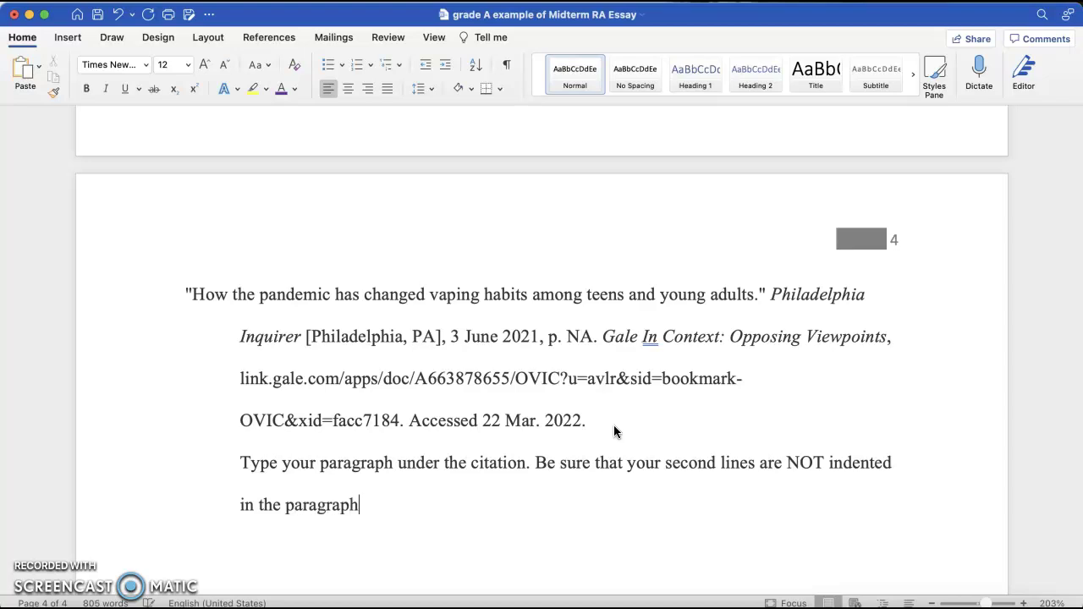
type(".")
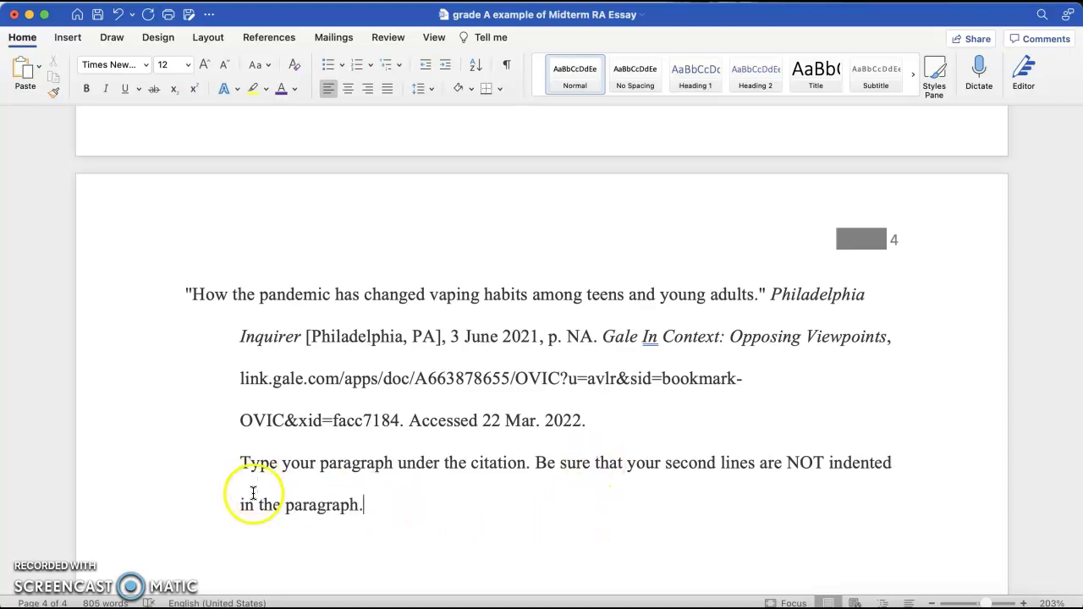
Step: Set the annotation paragraph's Special indentation to None so its second line sits flush left
left_click_drag(366, 506, 250, 480)
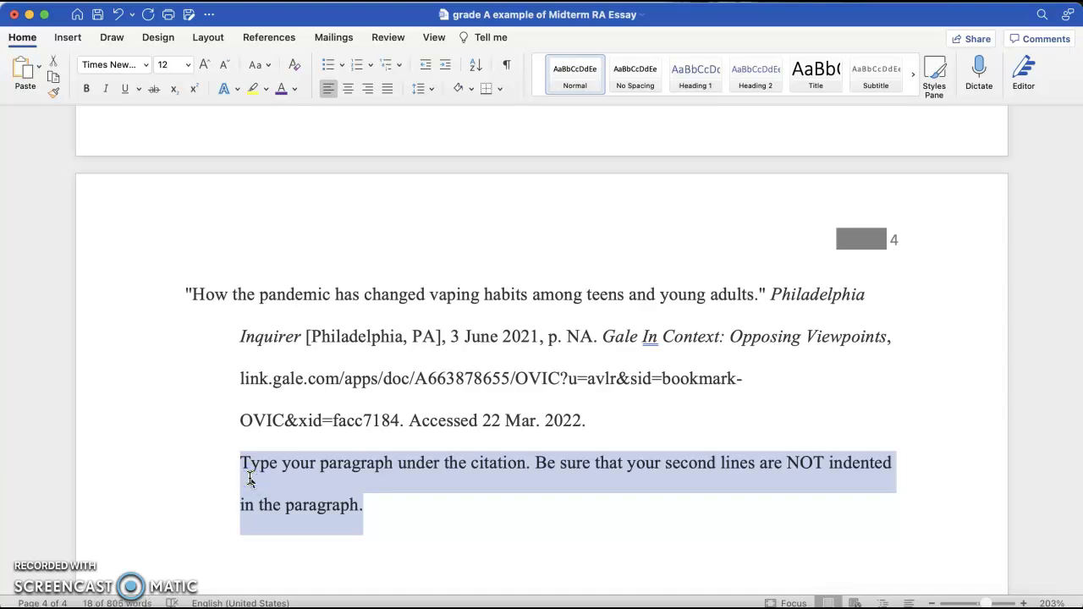
left_click(428, 89)
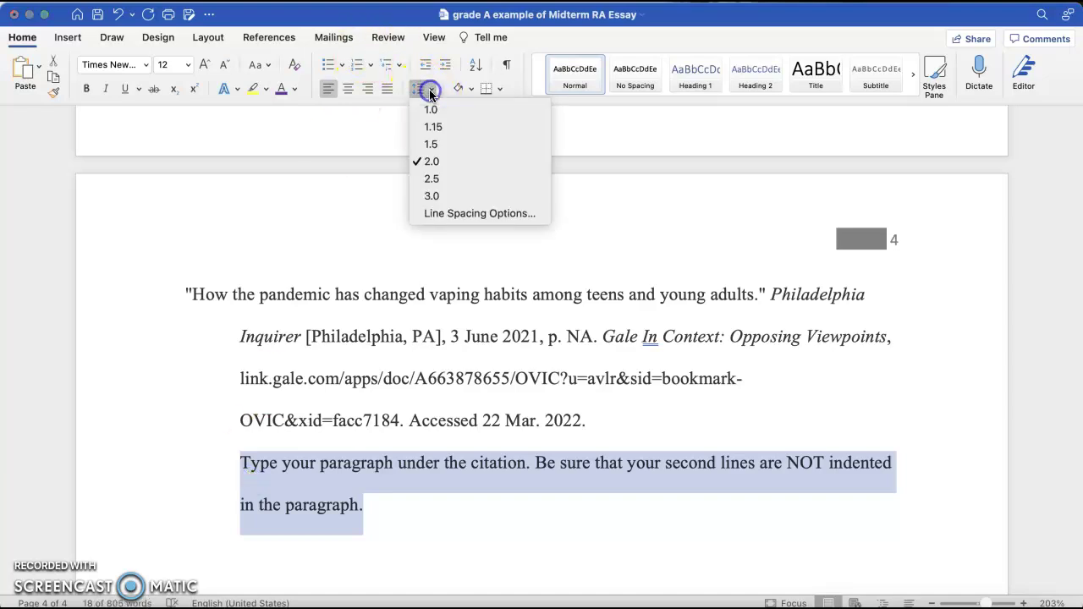
left_click(486, 213)
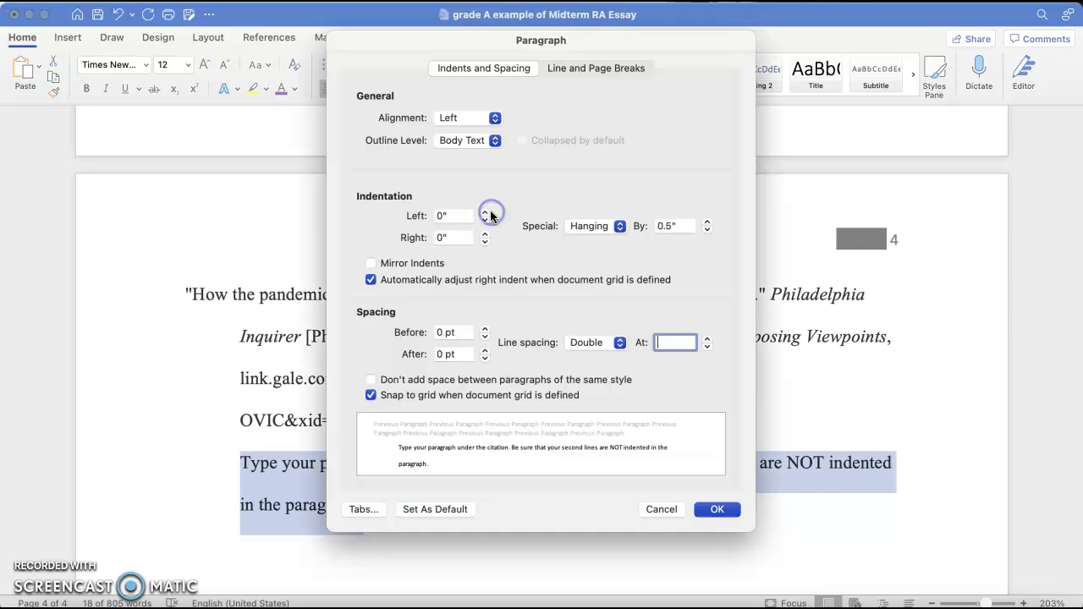
left_click(595, 226)
left_click(590, 195)
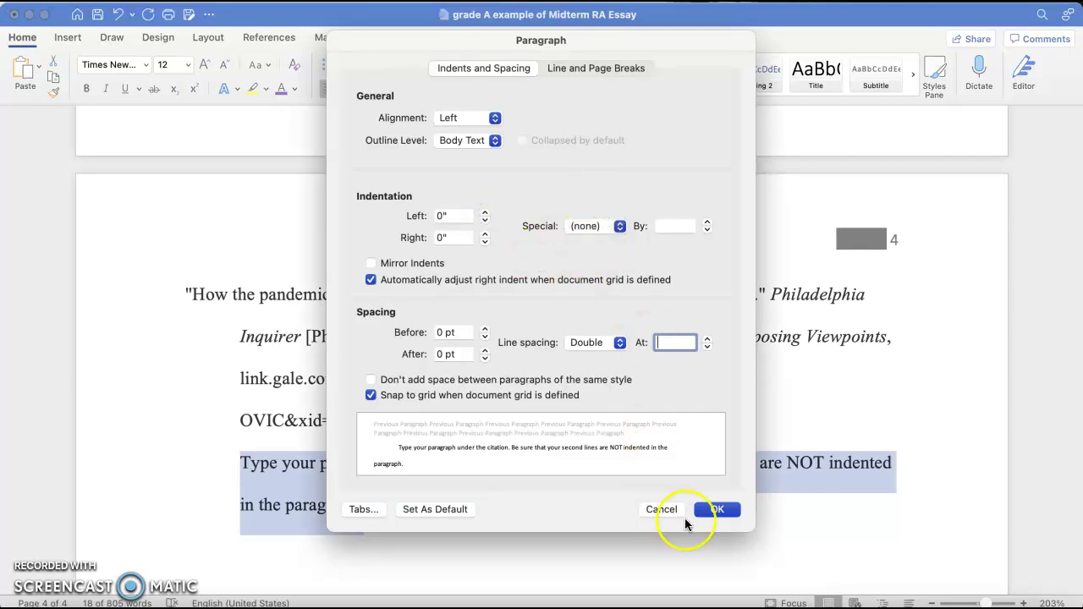
left_click(717, 510)
Step: Reselect the citation text and then the annotation paragraph to compare their indents
left_click(389, 519)
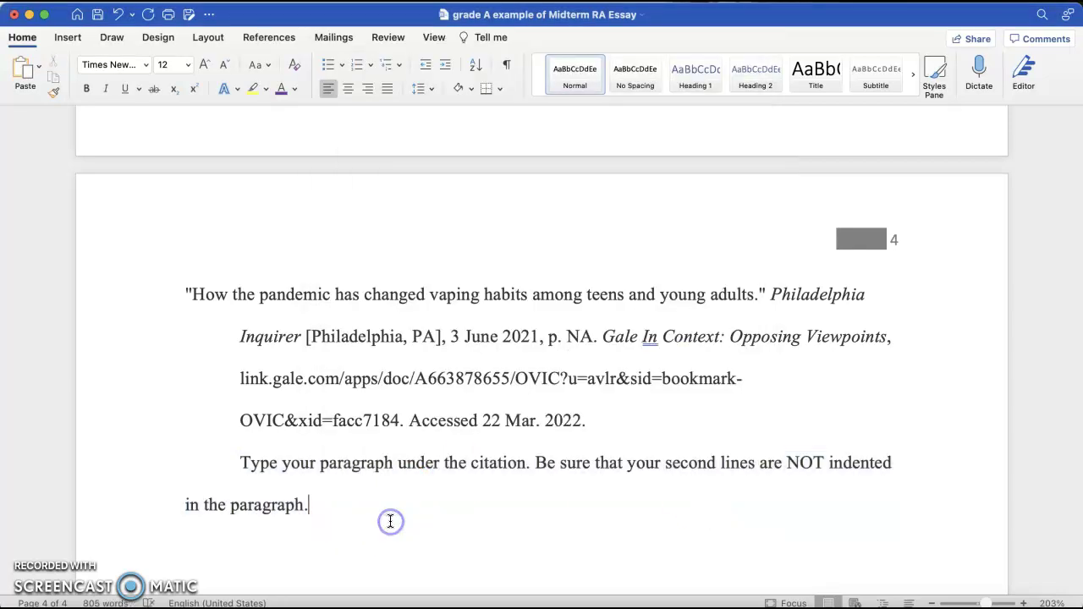
left_click_drag(561, 423, 183, 295)
key("super+c")
left_click_drag(240, 463, 315, 506)
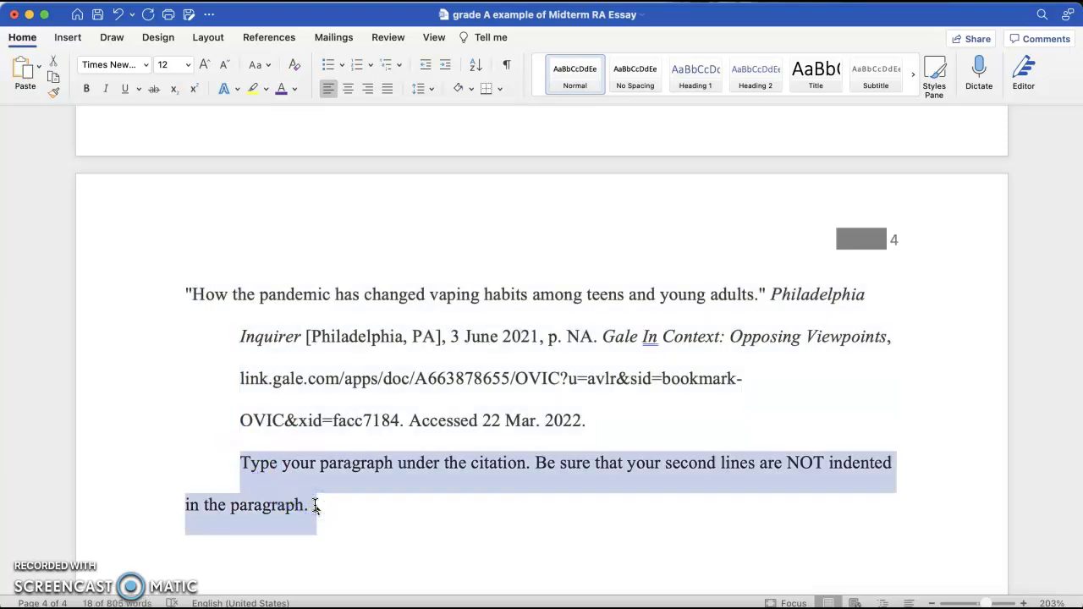
Step: Switch from Word to the Annotated Bib Example Google Doc and scroll down to its Annotated Bibliography title
key("super+Tab")
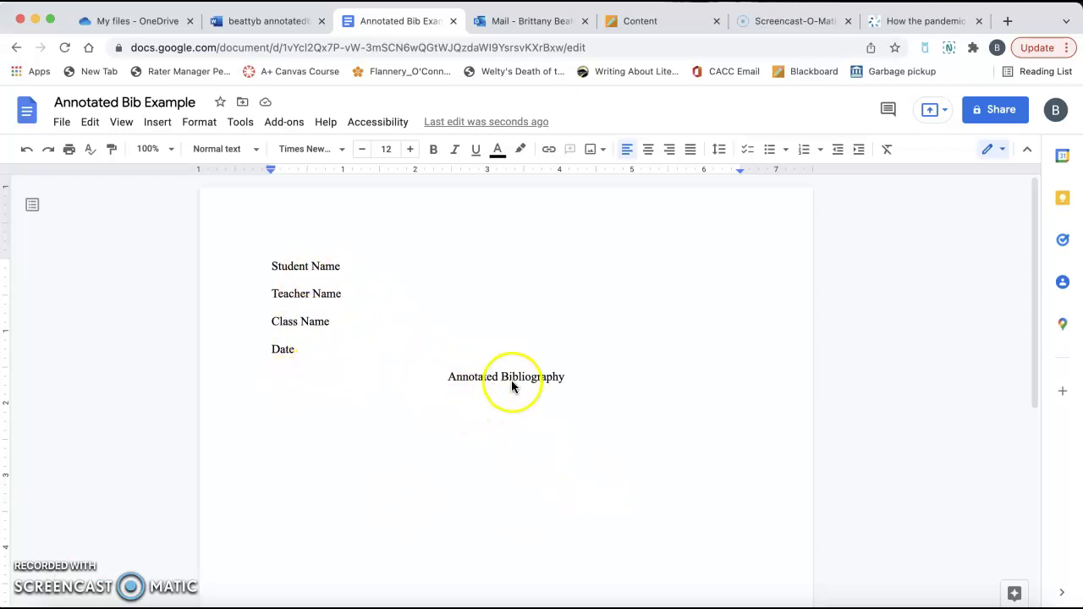
scroll(512, 387, "down", 3)
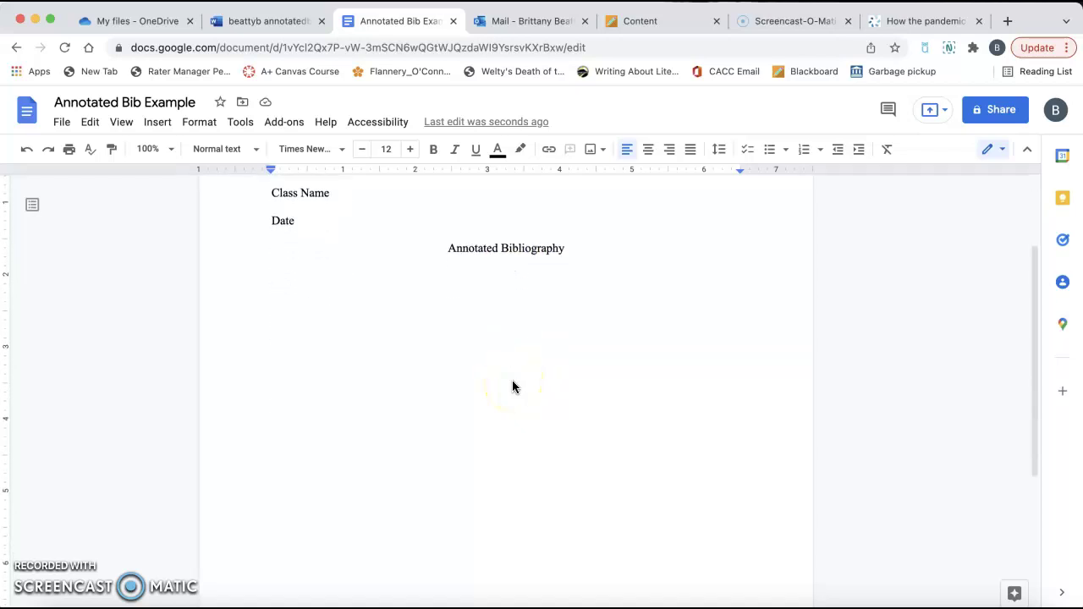
Step: Paste the Gale vaping-article MLA citation below the Annotated Bibliography title
left_click(915, 22)
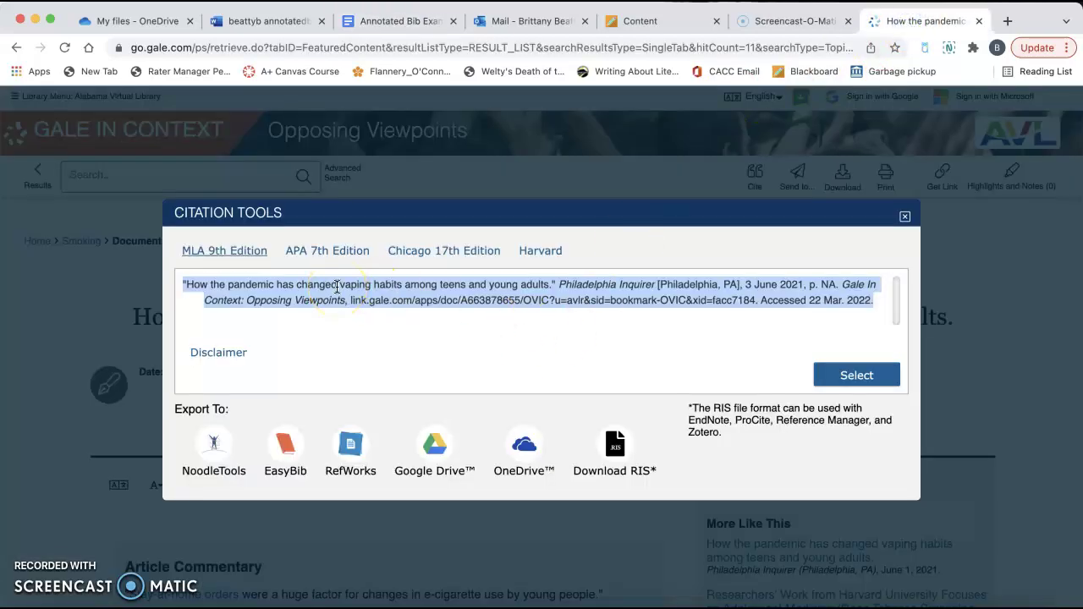
left_click(408, 23)
key("super+v")
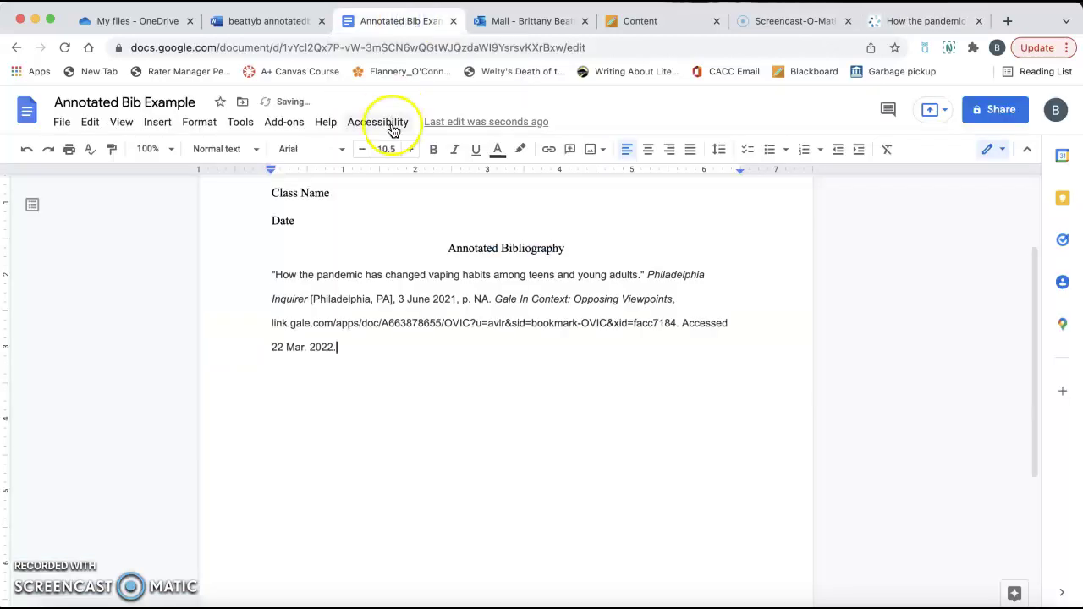
scroll(460, 397, "up", 3)
scroll(459, 398, "down", 1)
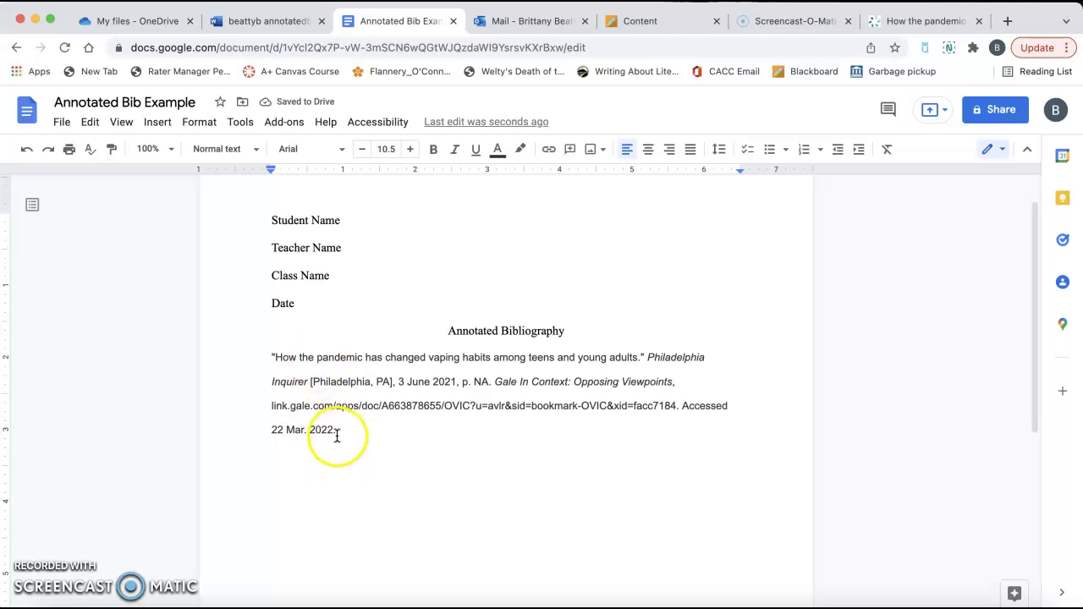
Step: Set the pasted citation to Times New Roman, size 12
left_click_drag(336, 430, 269, 362)
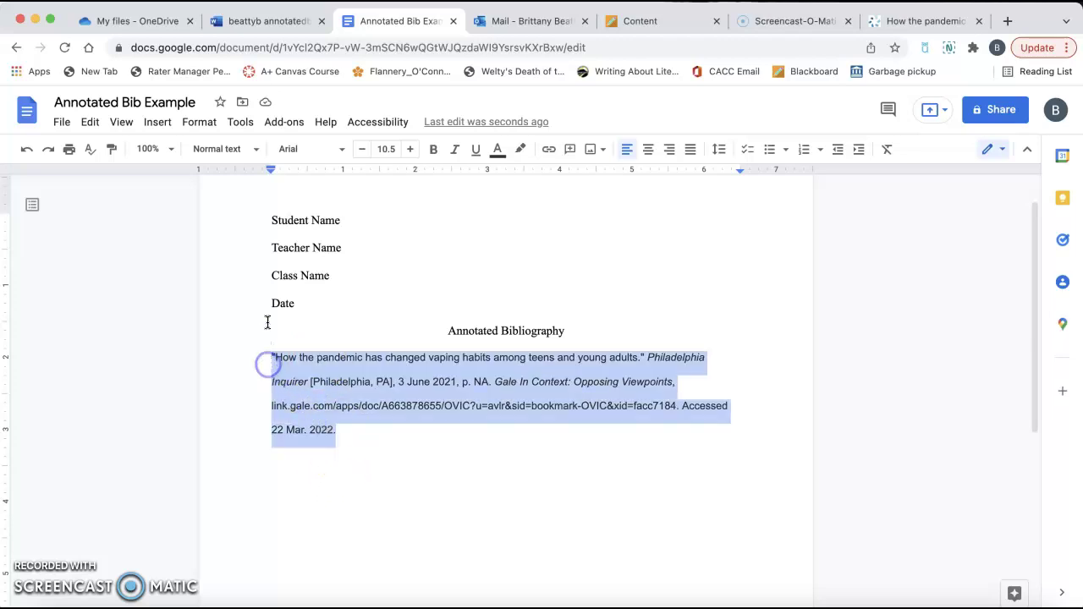
left_click(330, 151)
left_click(342, 238)
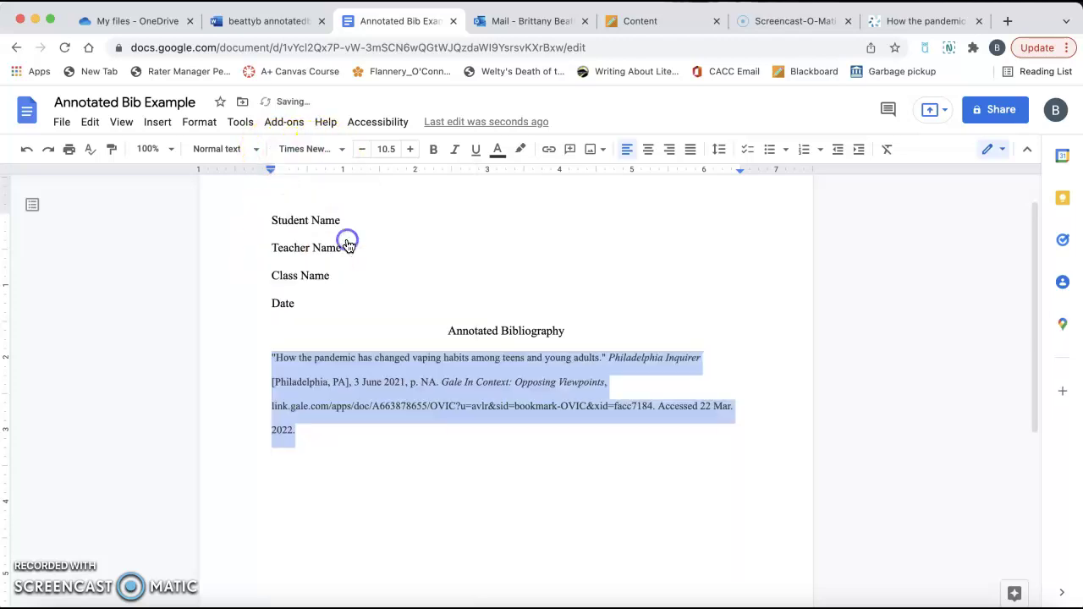
left_click(411, 151)
left_click(410, 150)
left_click(410, 150)
left_click(410, 151)
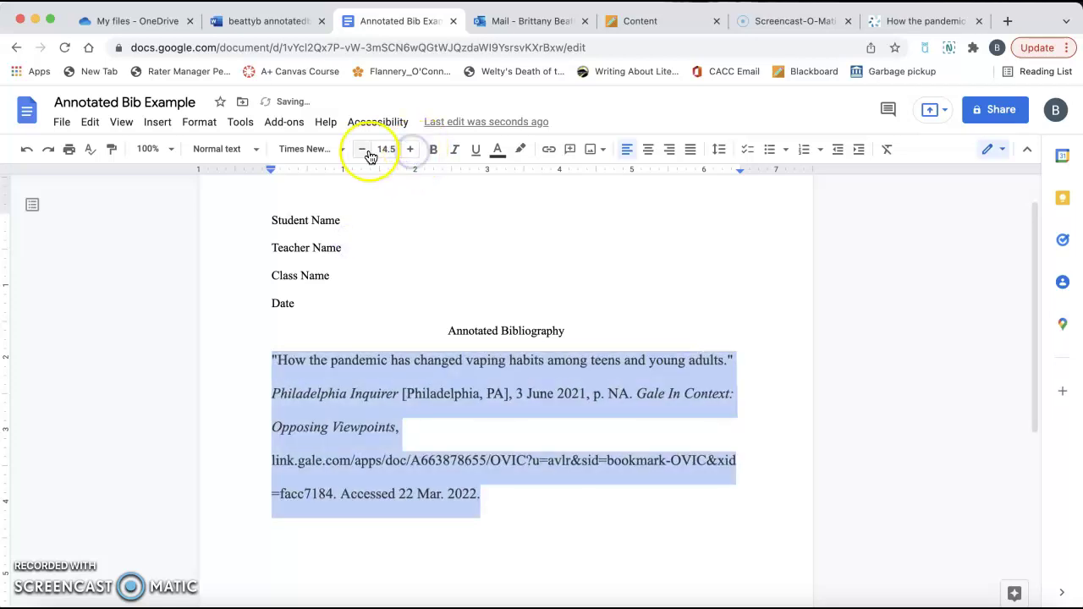
left_click(384, 150)
left_click(396, 270)
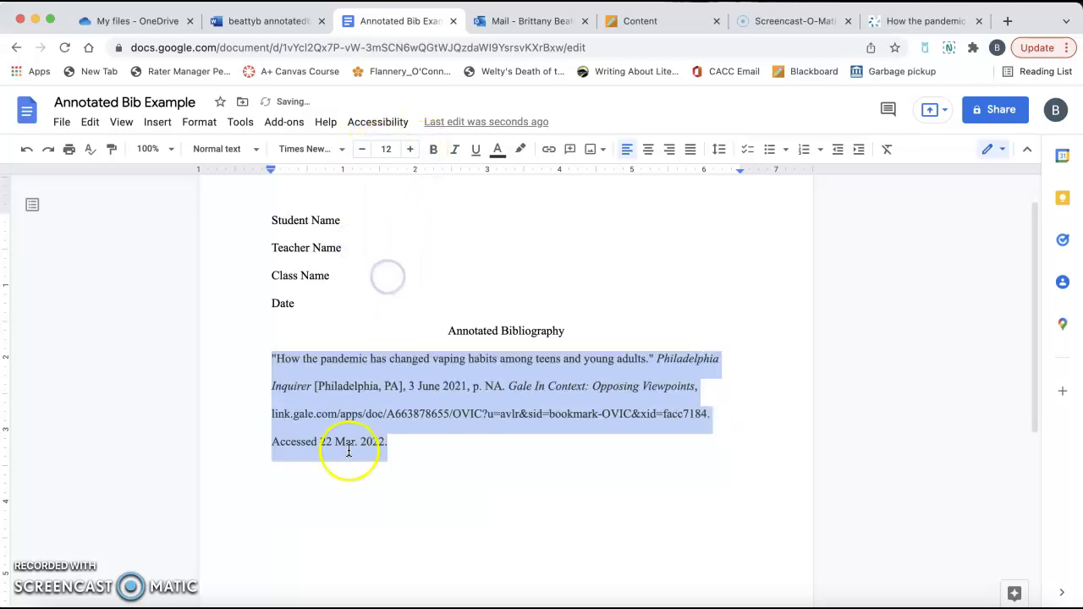
Step: Keep the citation double-spaced and apply a 0.5-inch hanging indent through Indentation options
left_click(719, 150)
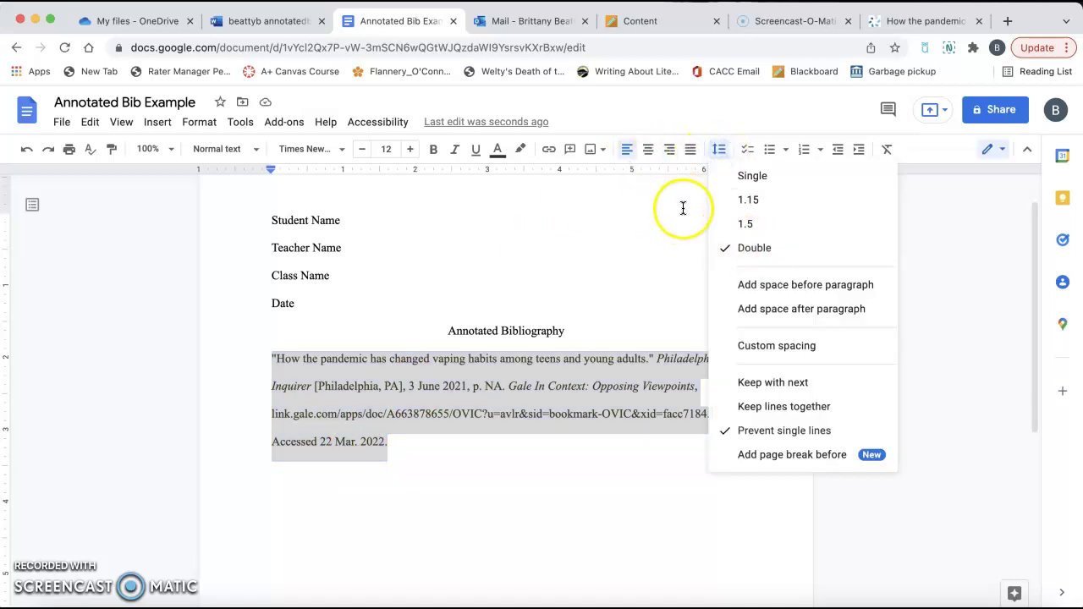
left_click(719, 150)
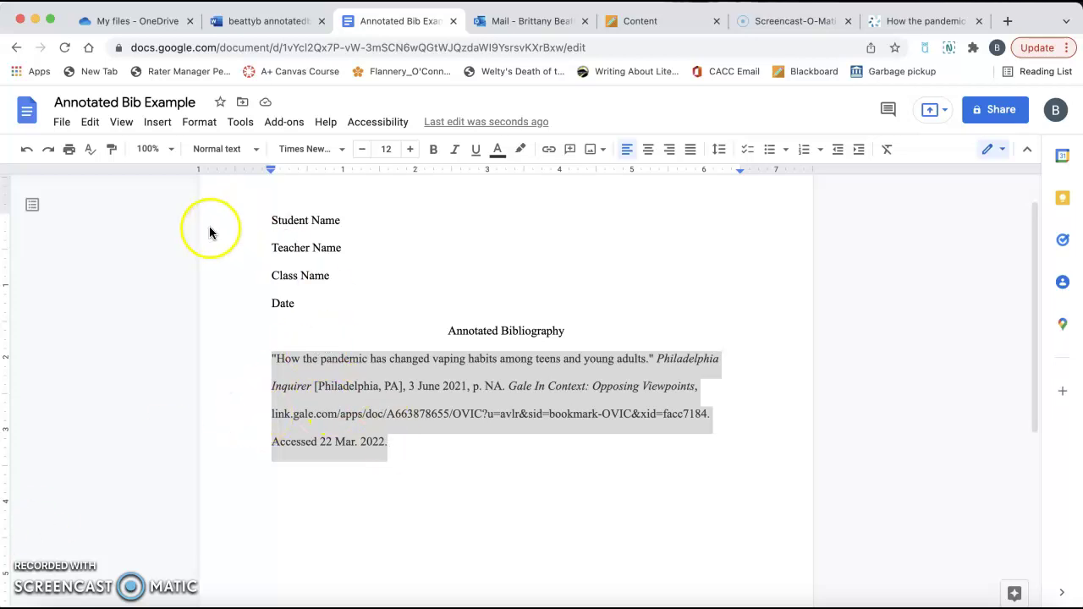
left_click(201, 123)
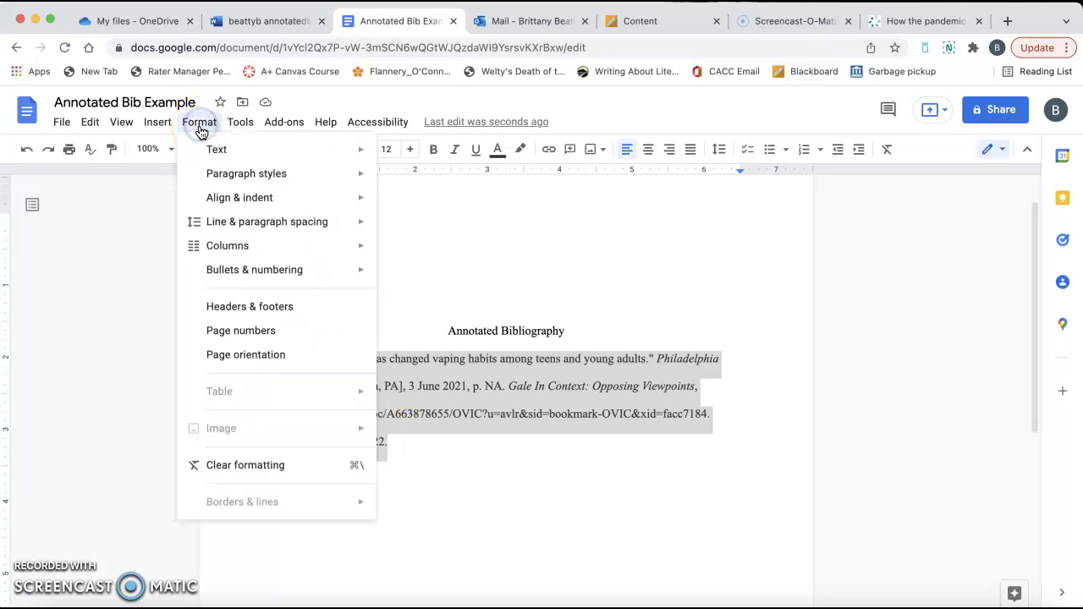
mouse_move(262, 201)
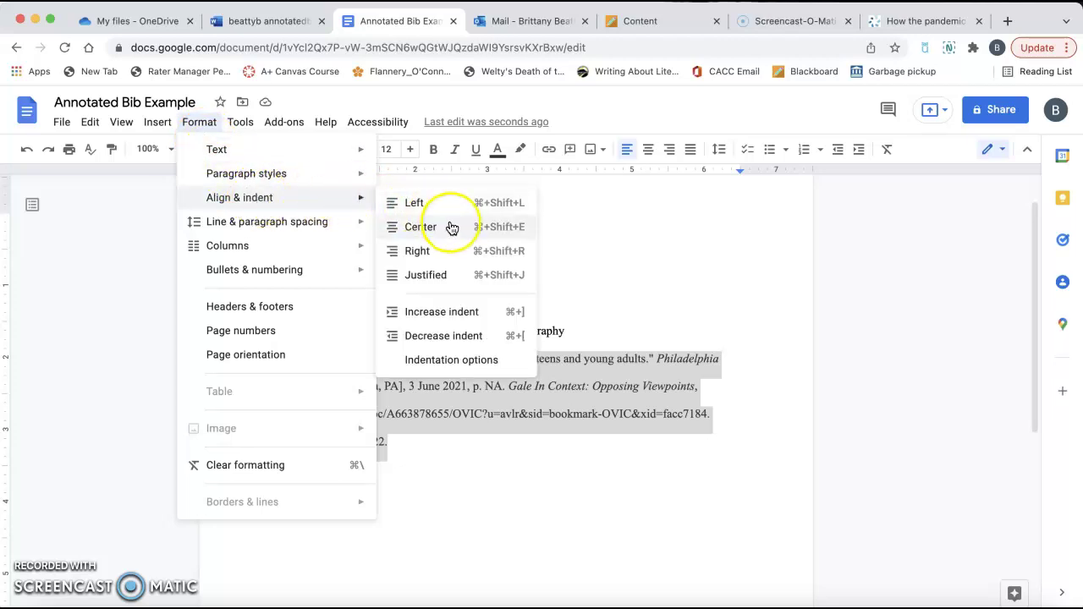
left_click(499, 362)
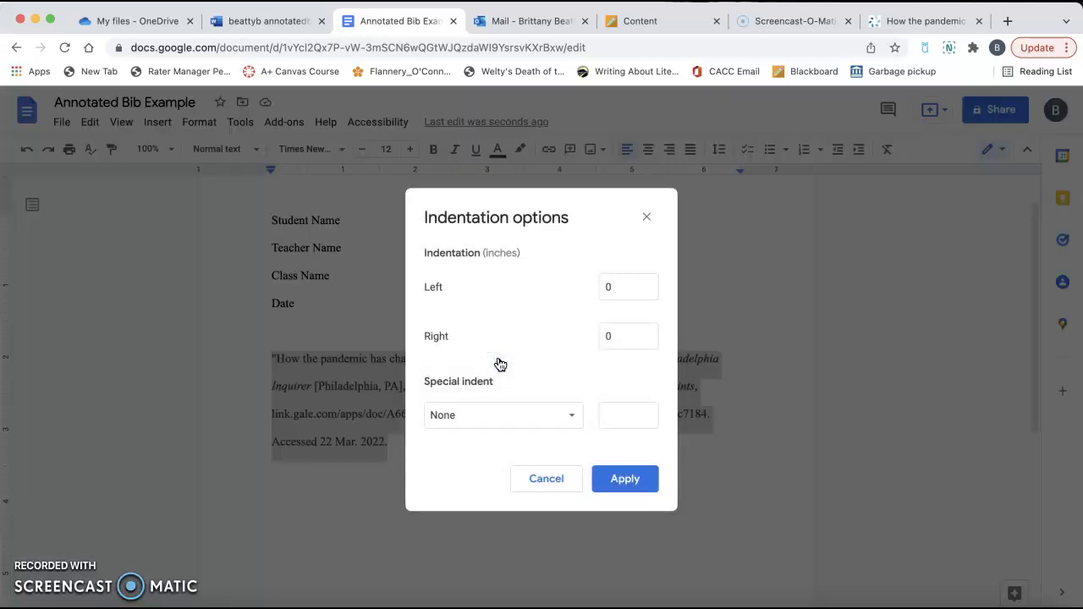
left_click(455, 410)
left_click(454, 461)
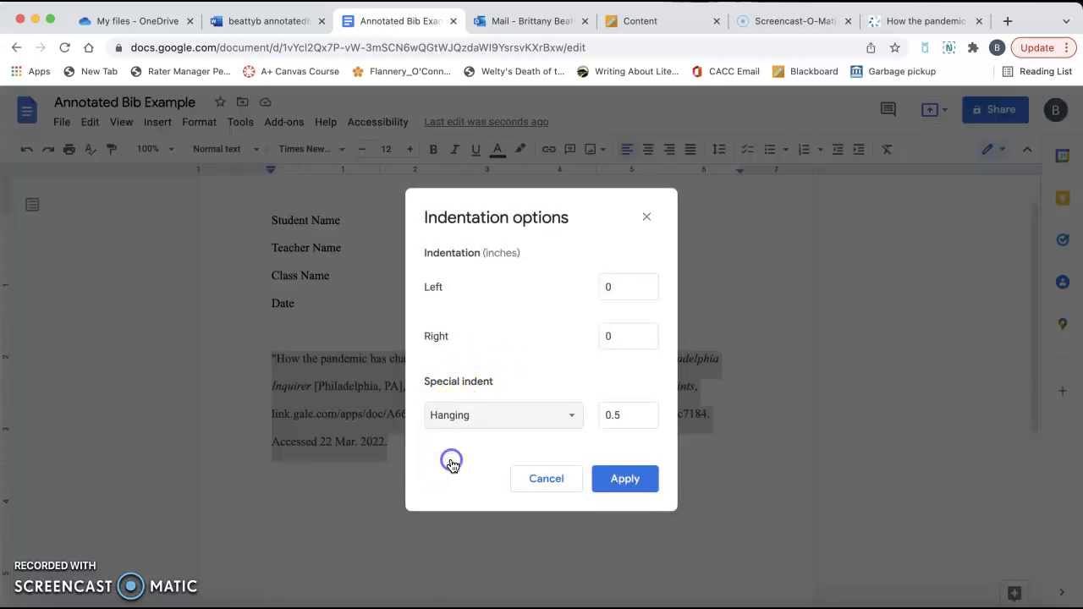
left_click(641, 481)
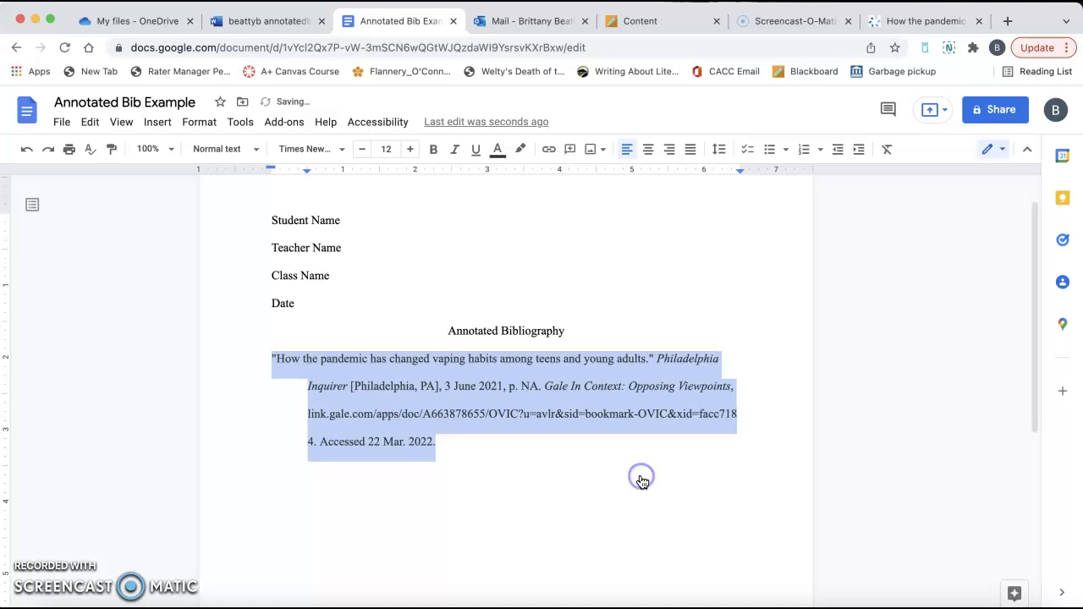
left_click(575, 447)
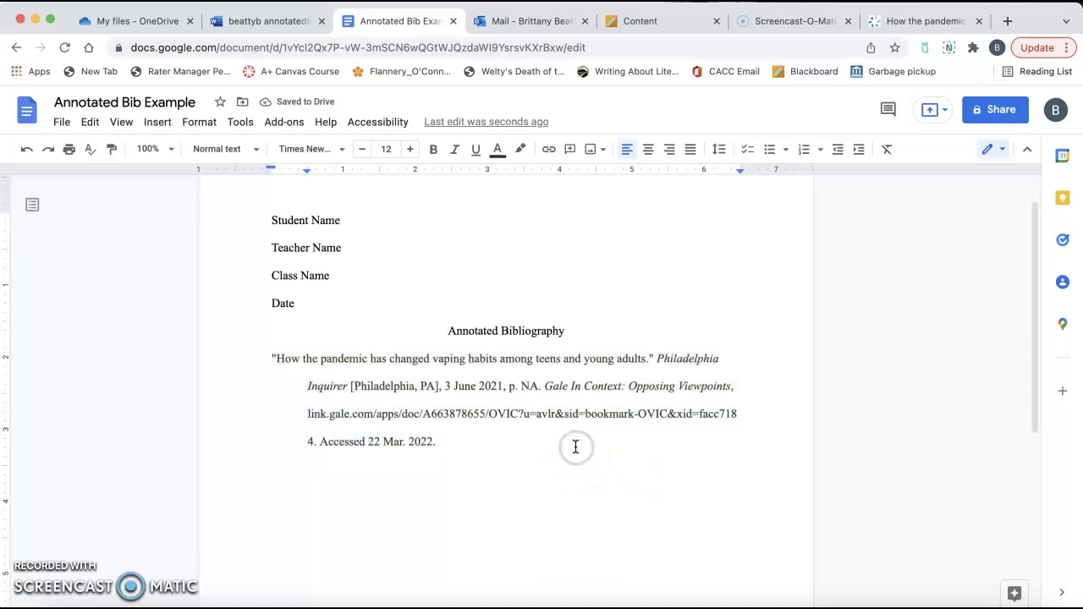
Step: Start a tab-indented paragraph below the citation and type the annotation beginning 'Type your paragraph.'
key("Return")
key("Tab")
type("Type your paragraph.")
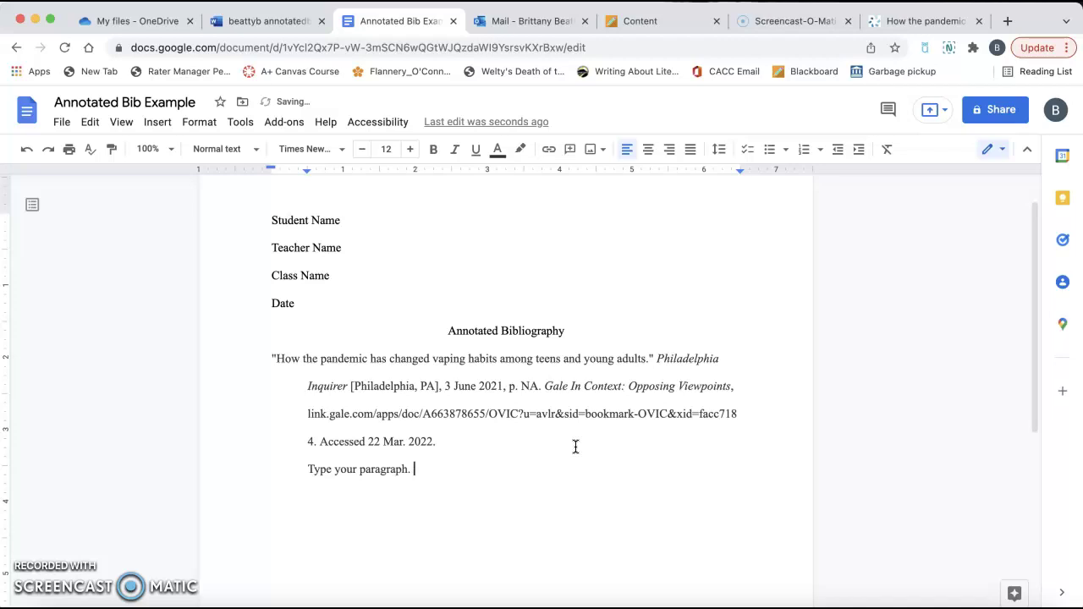
type(" Be sure you change the indentation ba")
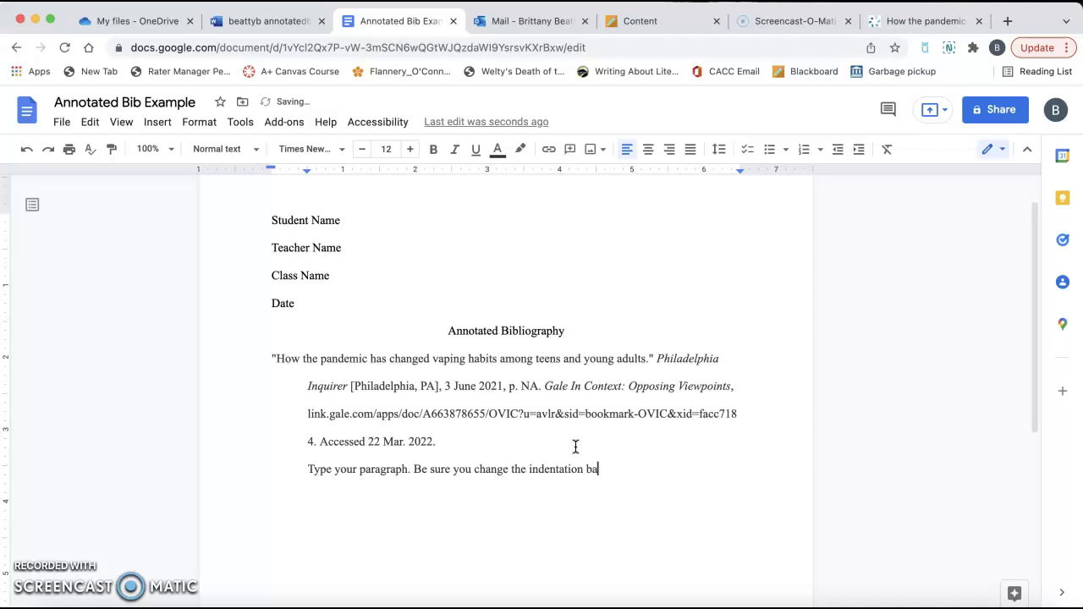
type("ck to \"none\" so that your paragraph ")
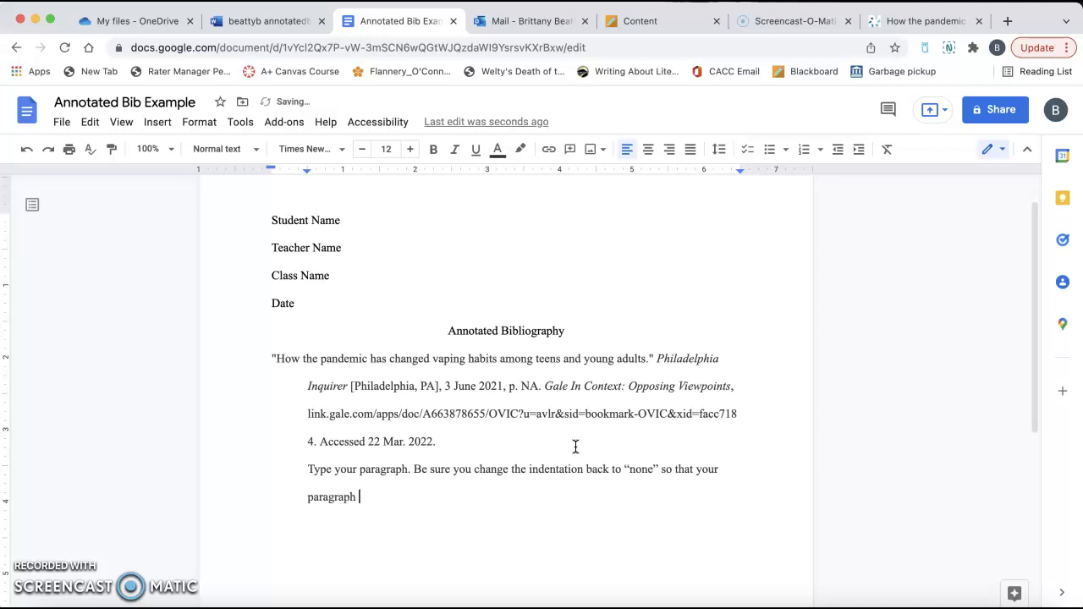
type("has proper indentation.")
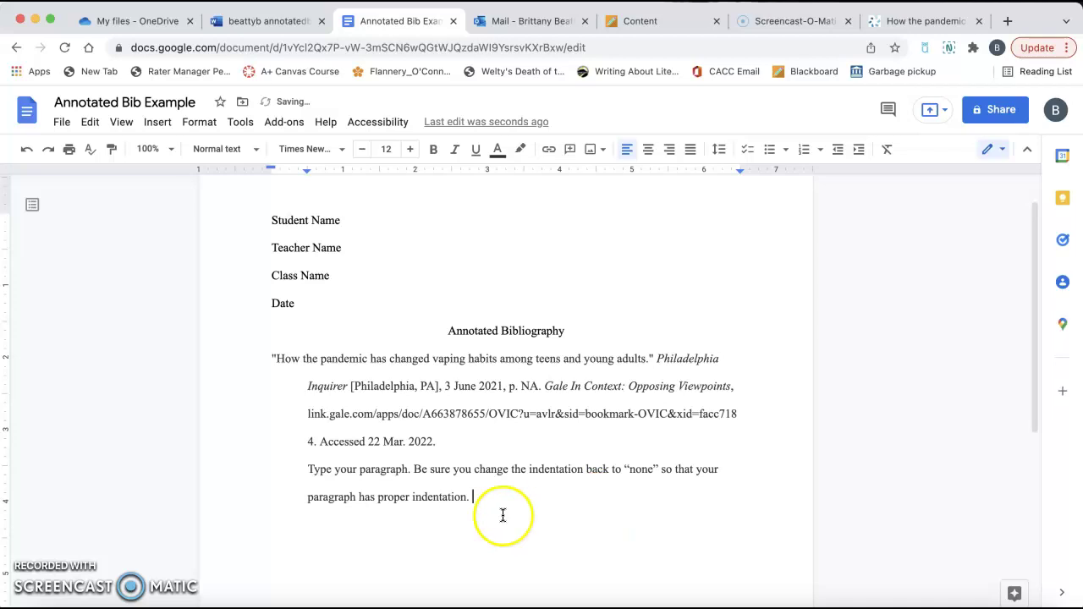
Step: Set the annotation paragraph's special indent to None, then compare it with the citation's hanging indent
left_click_drag(483, 506, 306, 481)
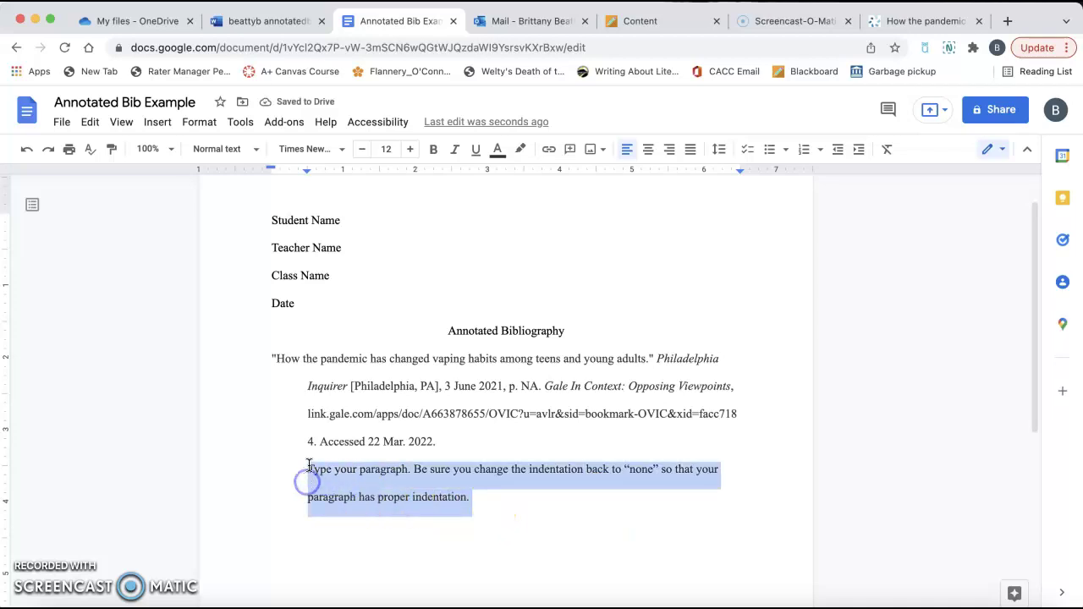
left_click(210, 128)
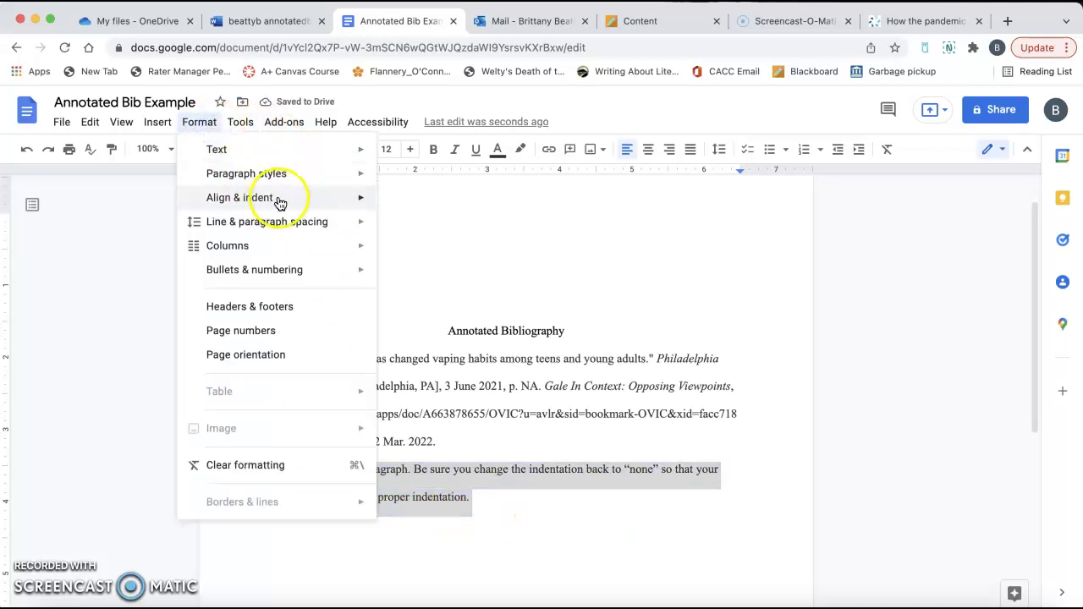
mouse_move(309, 198)
left_click(478, 361)
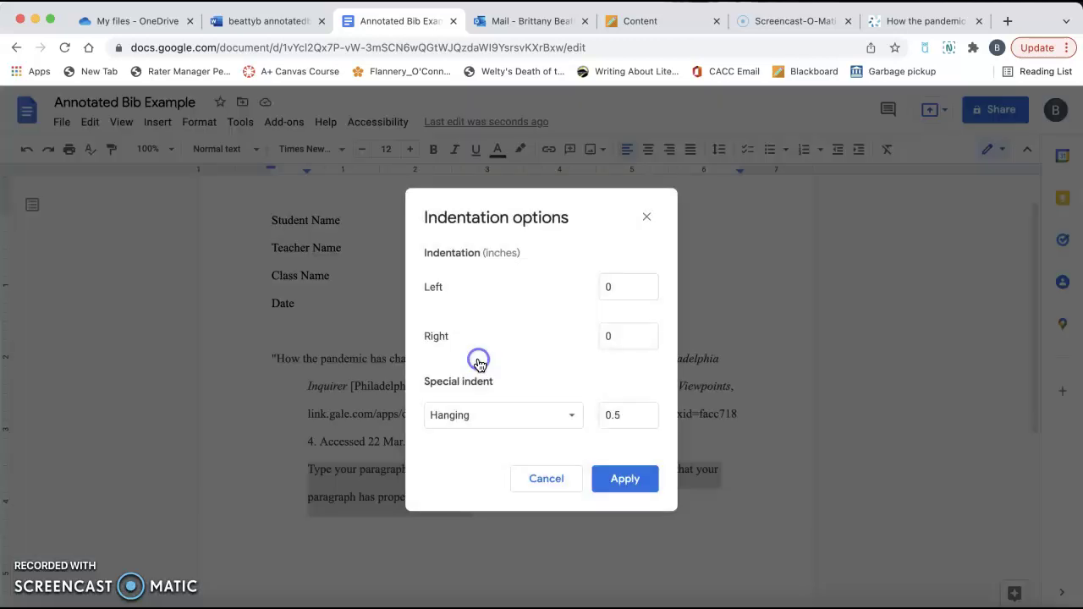
left_click(515, 416)
left_click(496, 372)
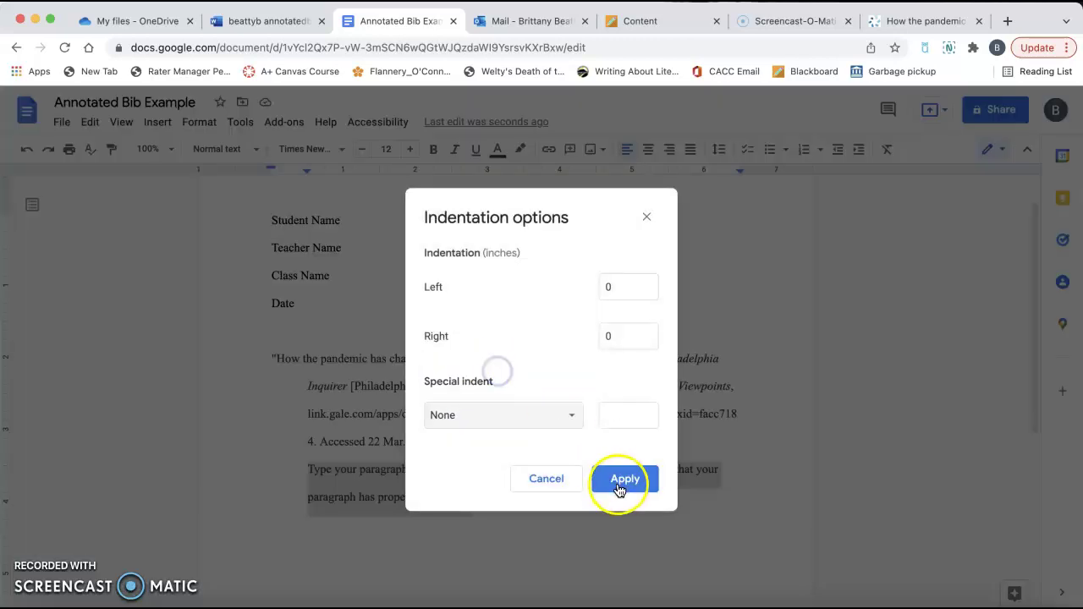
left_click(623, 479)
left_click(399, 519)
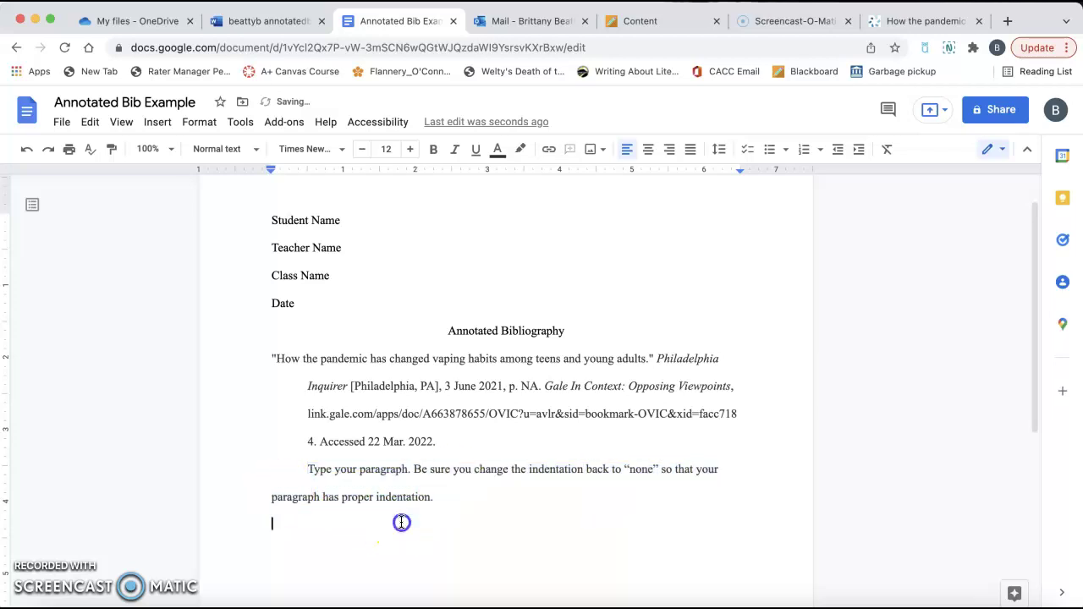
left_click_drag(446, 441, 244, 372)
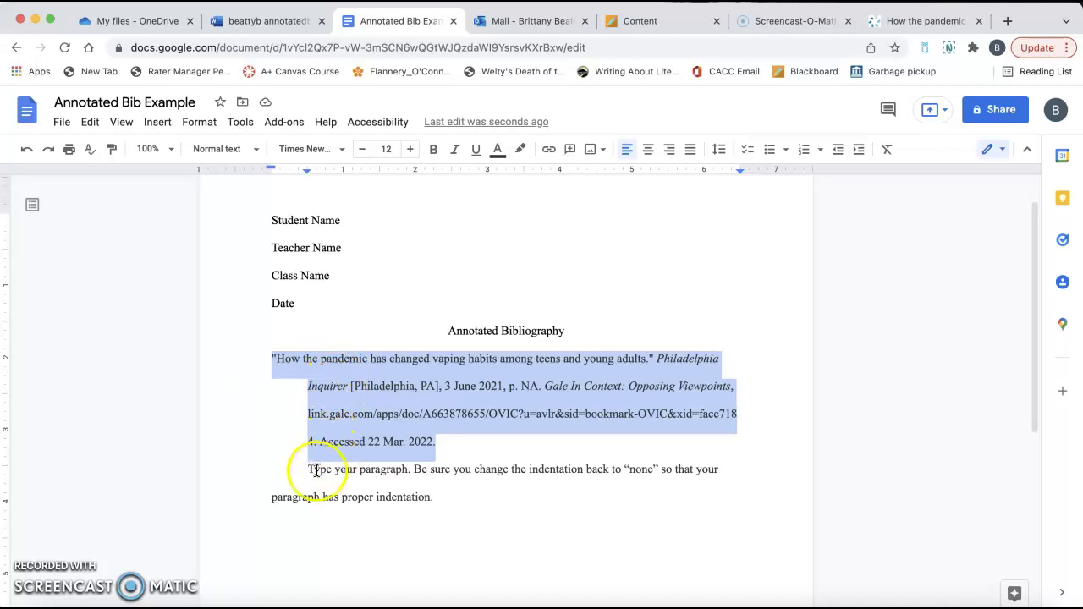
left_click_drag(306, 470, 462, 517)
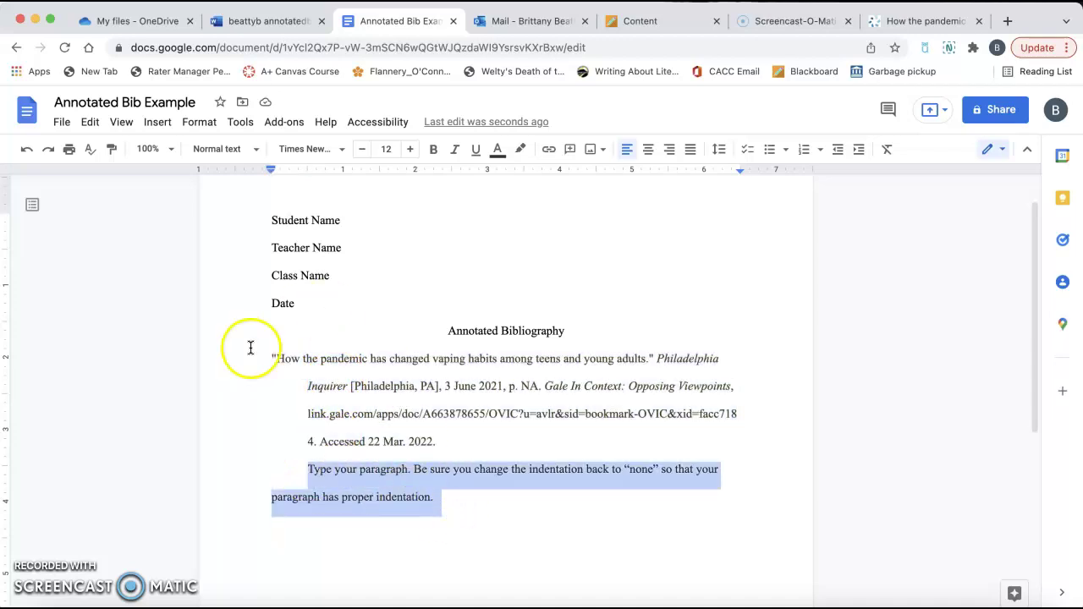